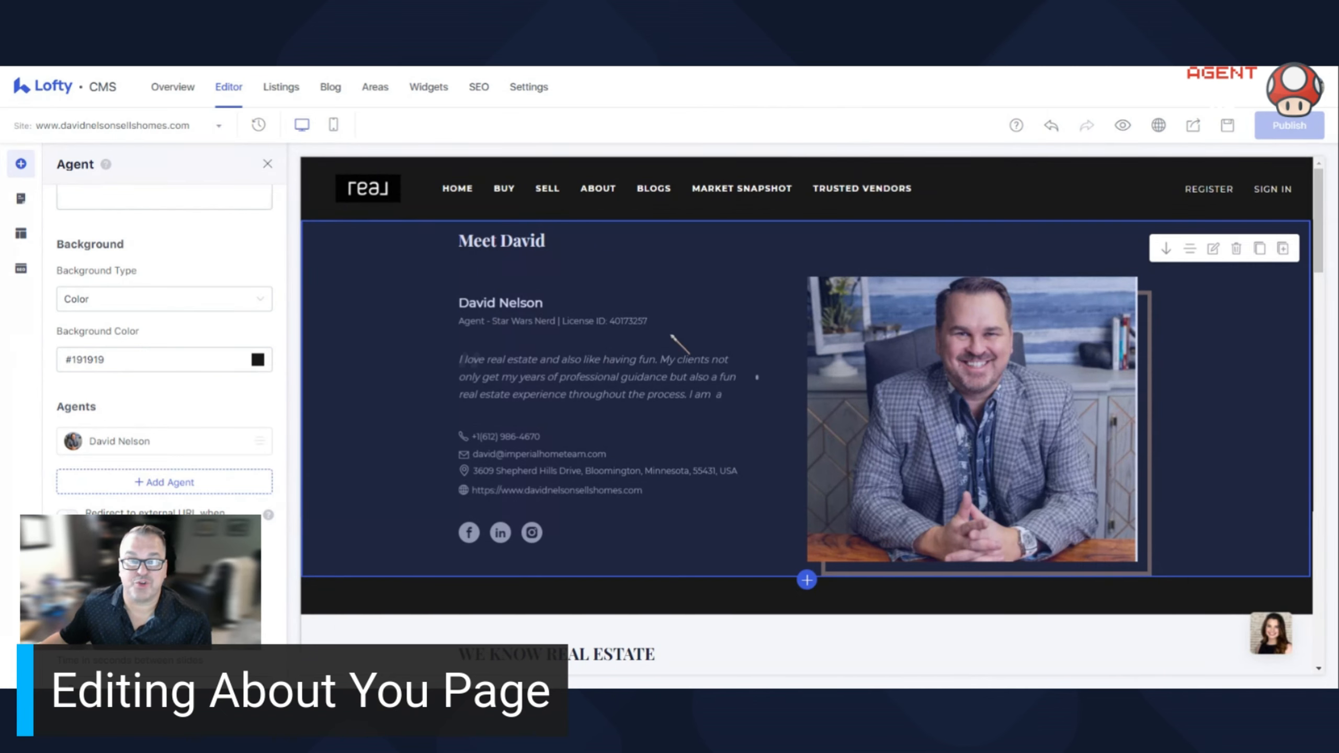
- Open the site owner's agent detail page from the team information in the website settings
left_click(535, 87)
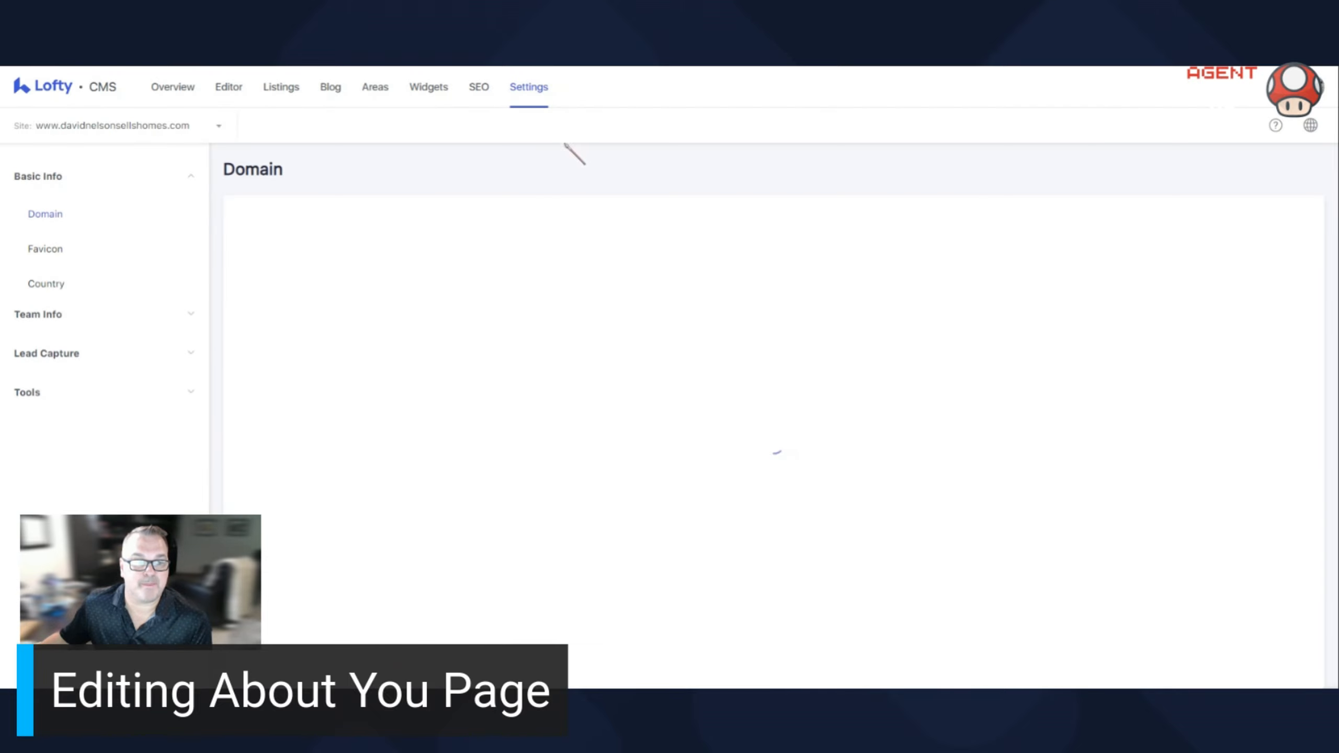
left_click(92, 322)
left_click(59, 405)
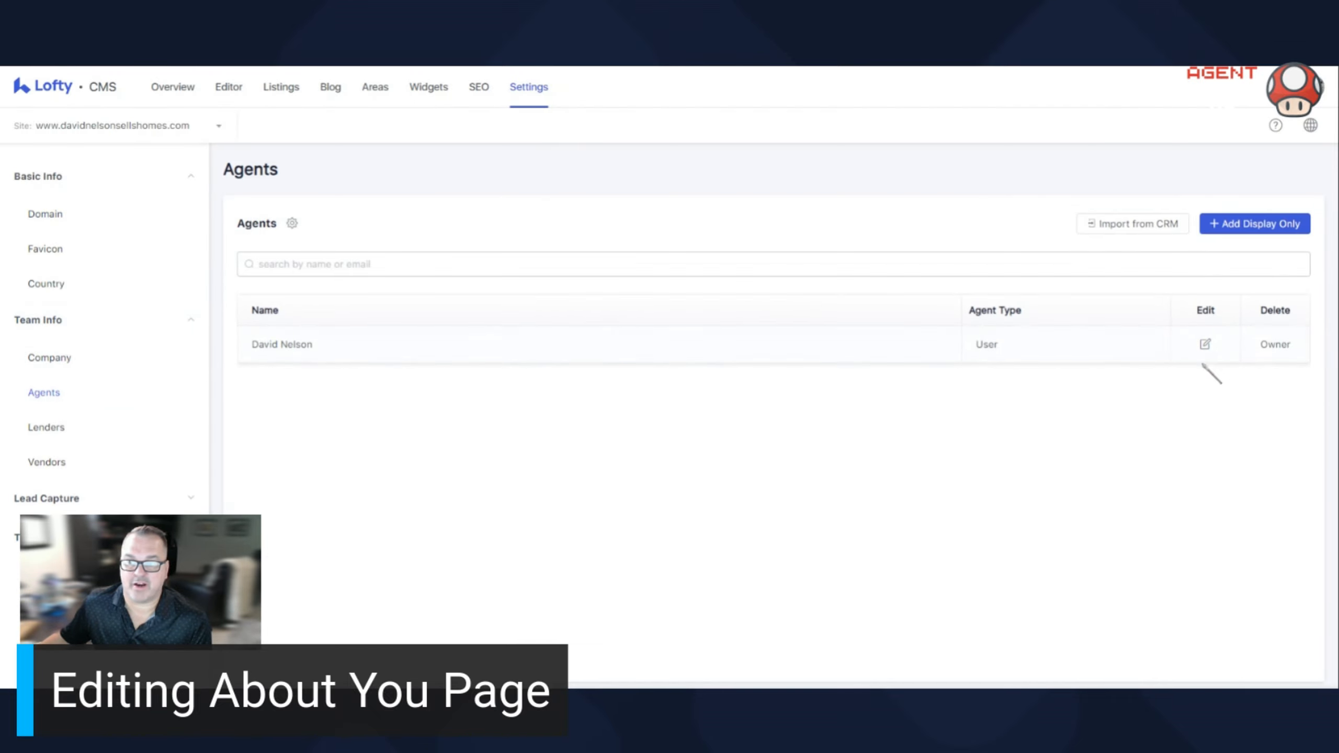
left_click(1205, 343)
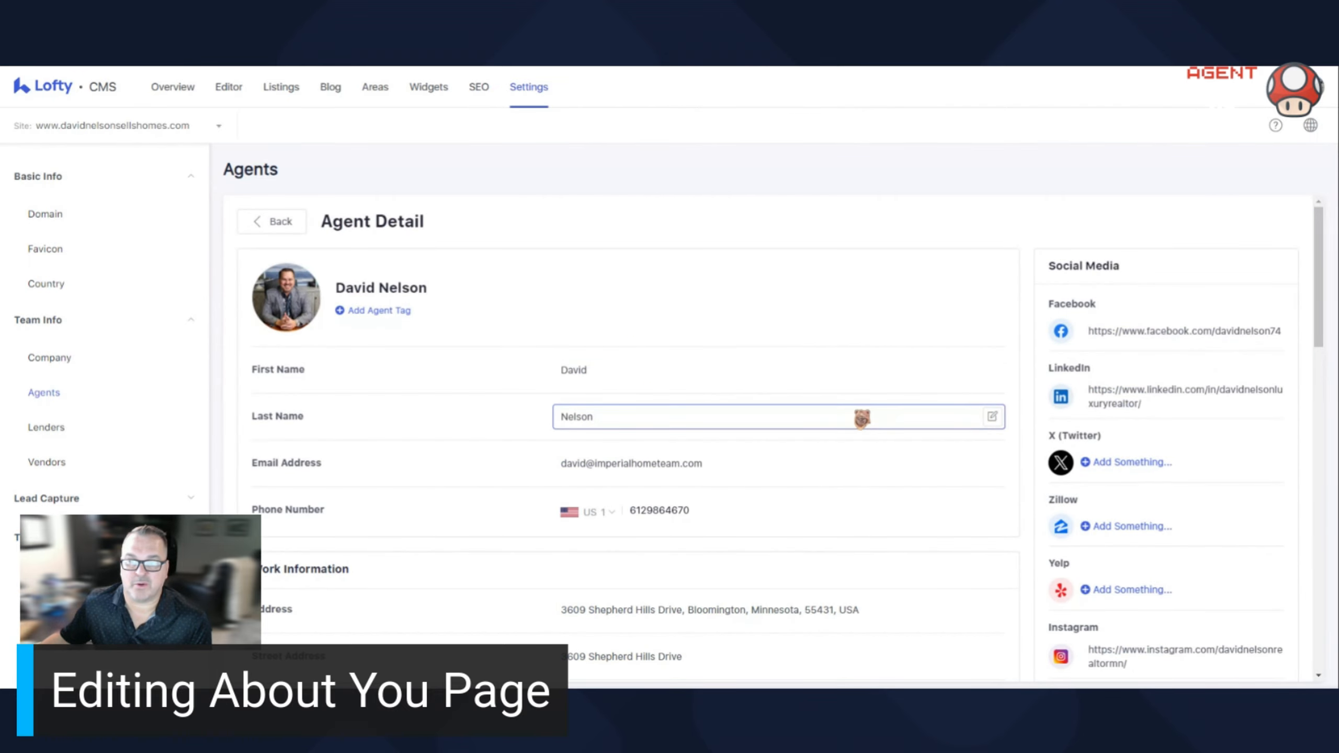
- Review the agent profile's contact and work information, self introduction and personal photos
scroll(876, 406, "down", 3)
scroll(949, 349, "down", 1)
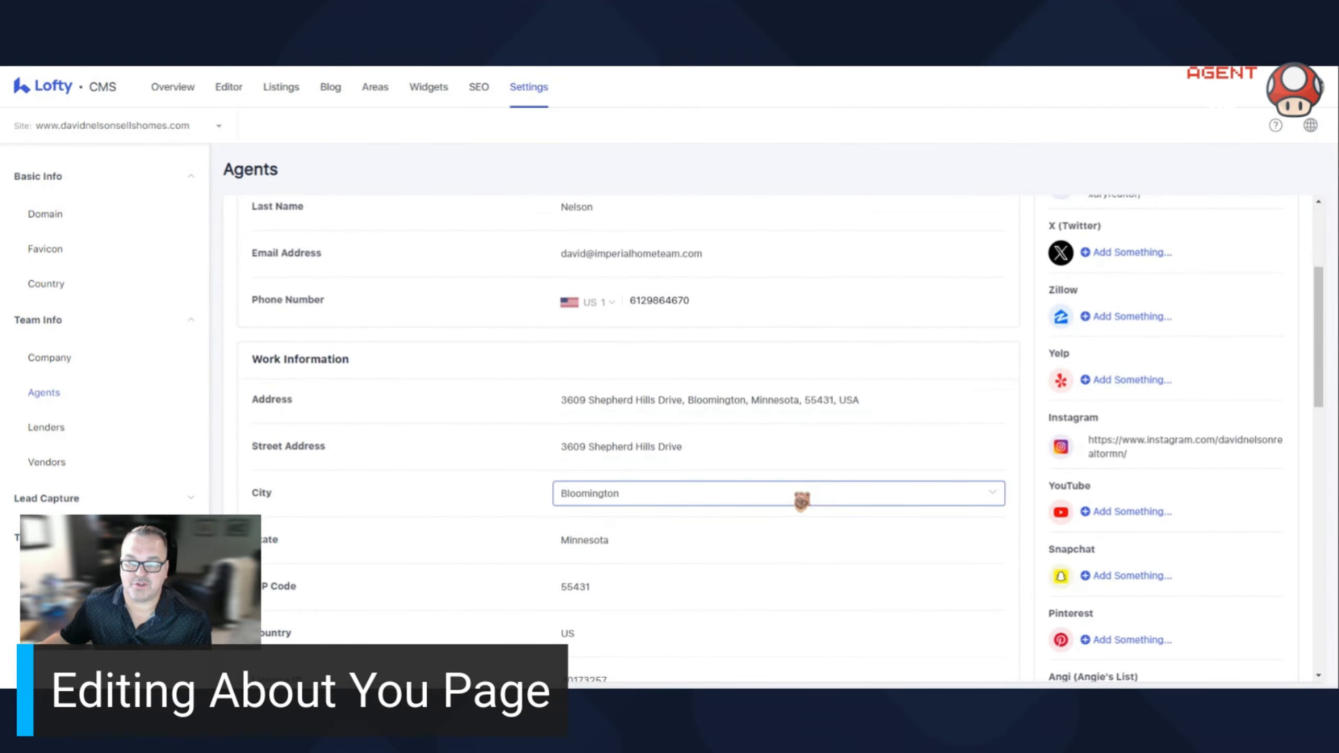
scroll(801, 499, "down", 10)
scroll(685, 486, "down", 5)
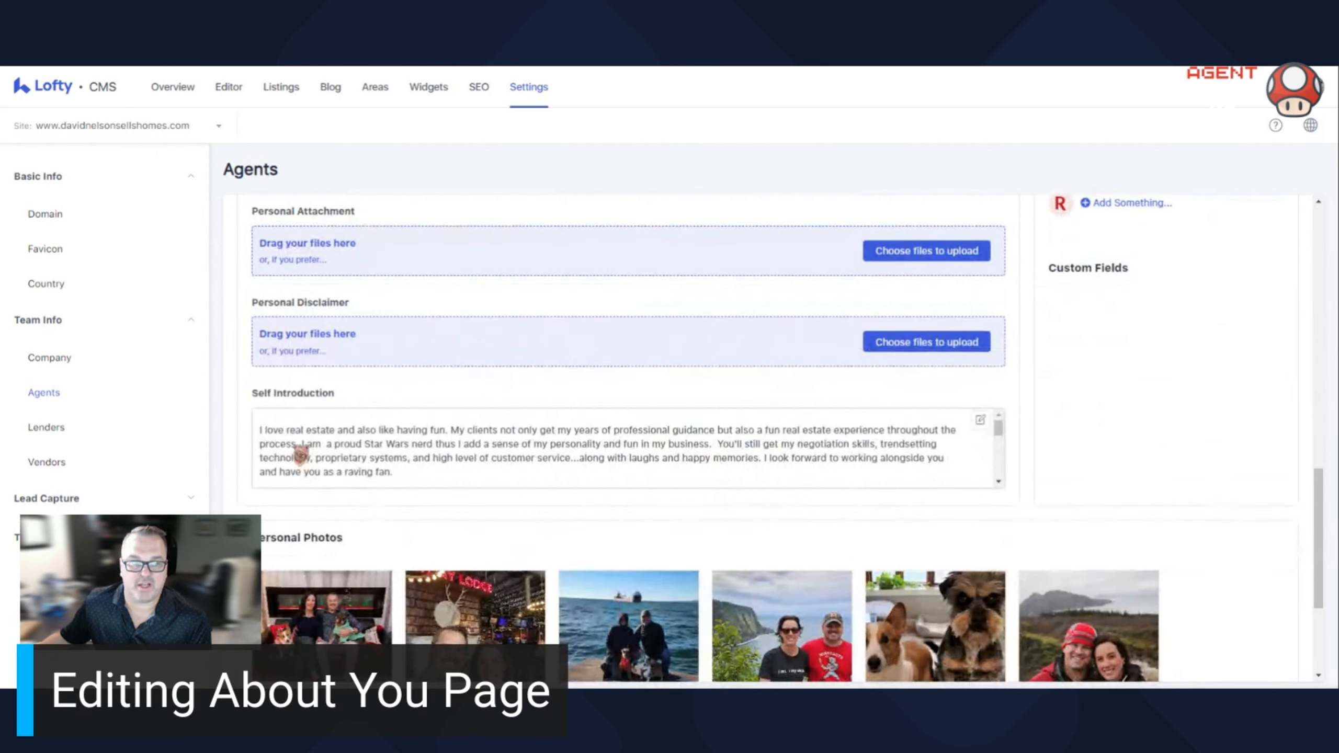
scroll(723, 483, "down", 3)
scroll(725, 493, "down", 4)
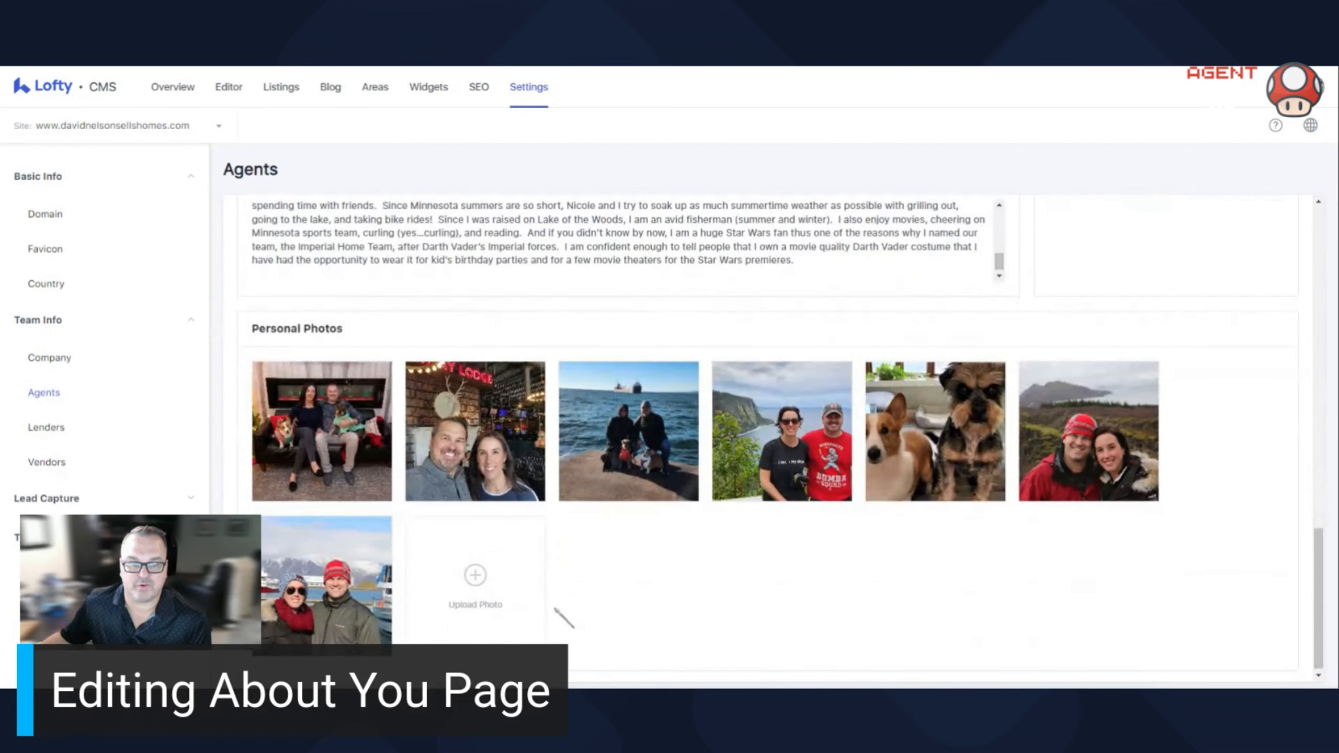
scroll(822, 535, "up", 15)
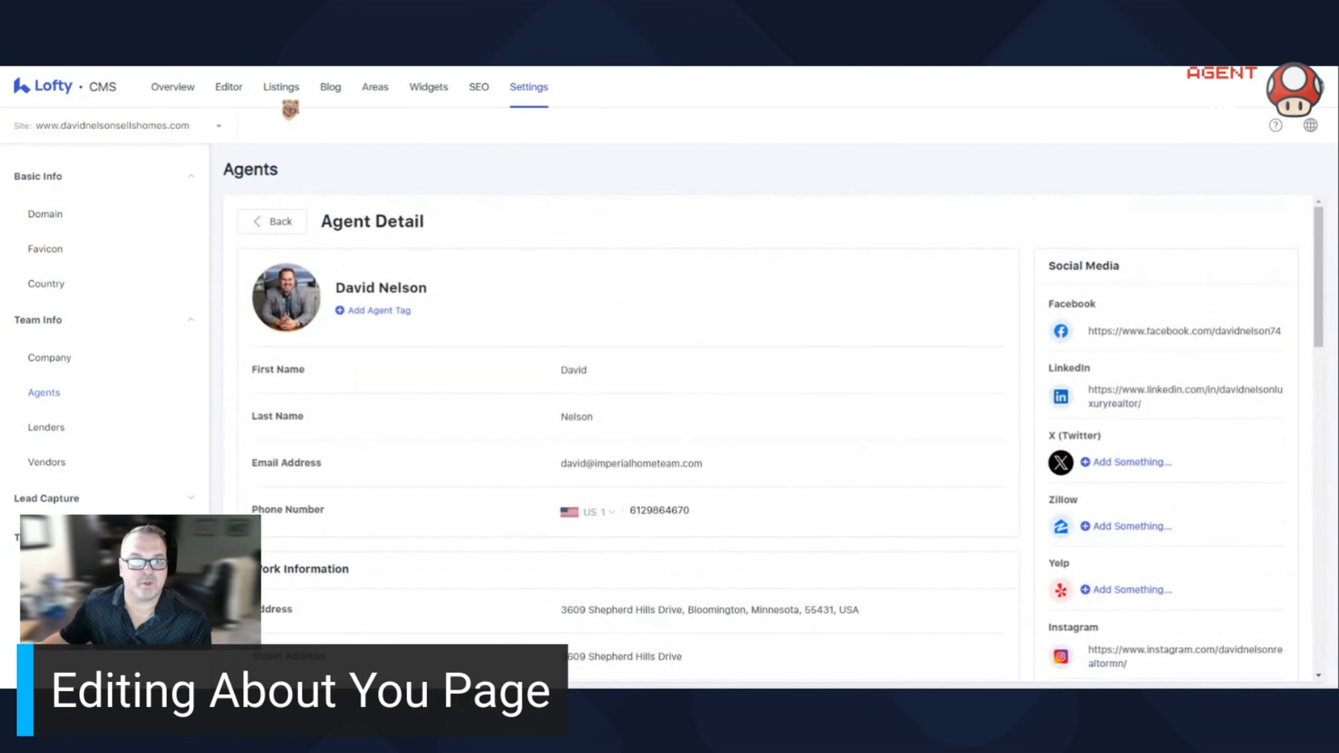
- Return to the site editor and open the agent's About page
left_click(230, 102)
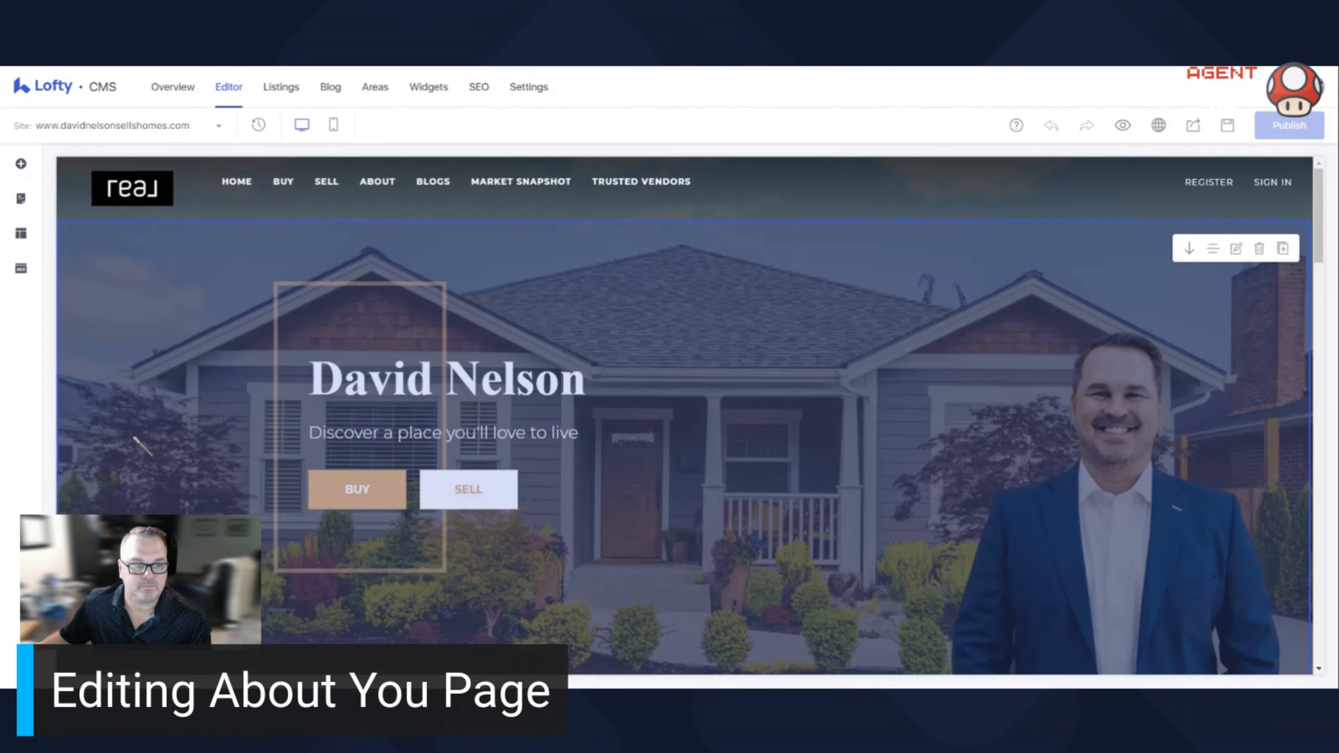
left_click(21, 199)
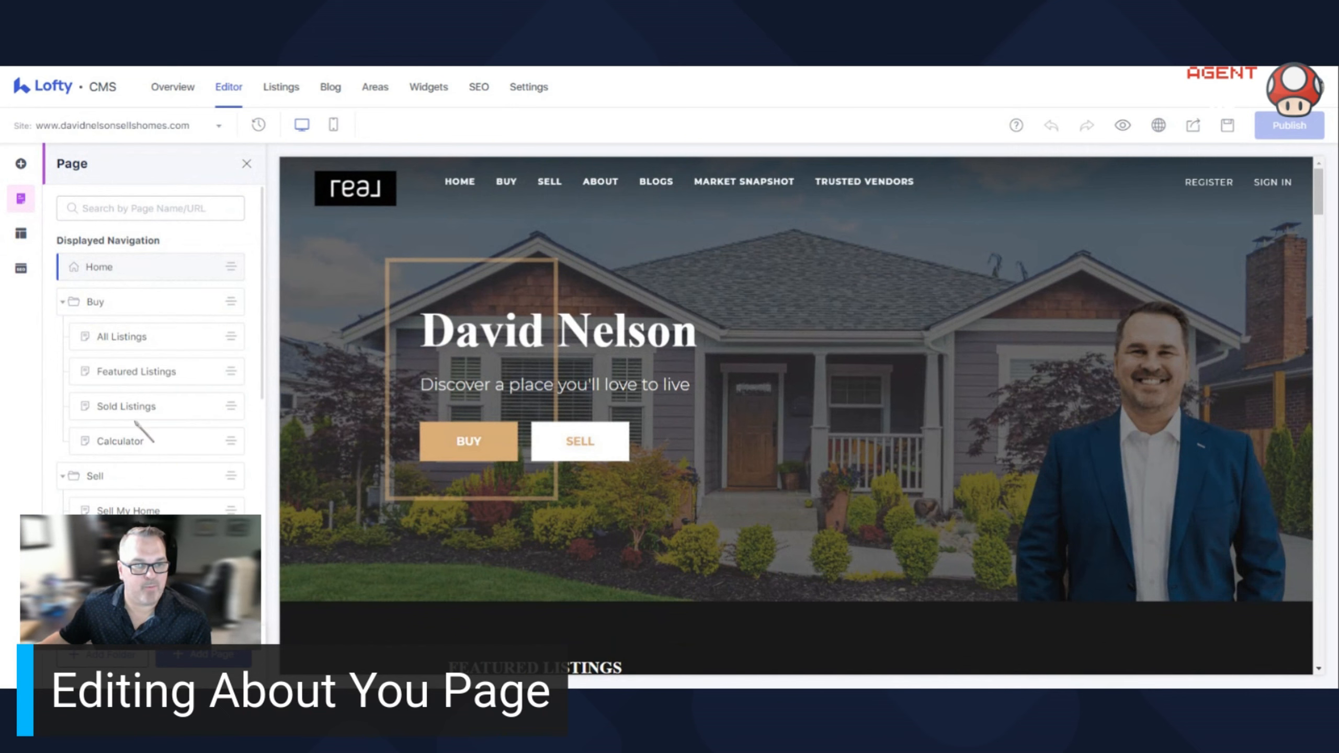
scroll(142, 442, "down", 1)
left_click(144, 545)
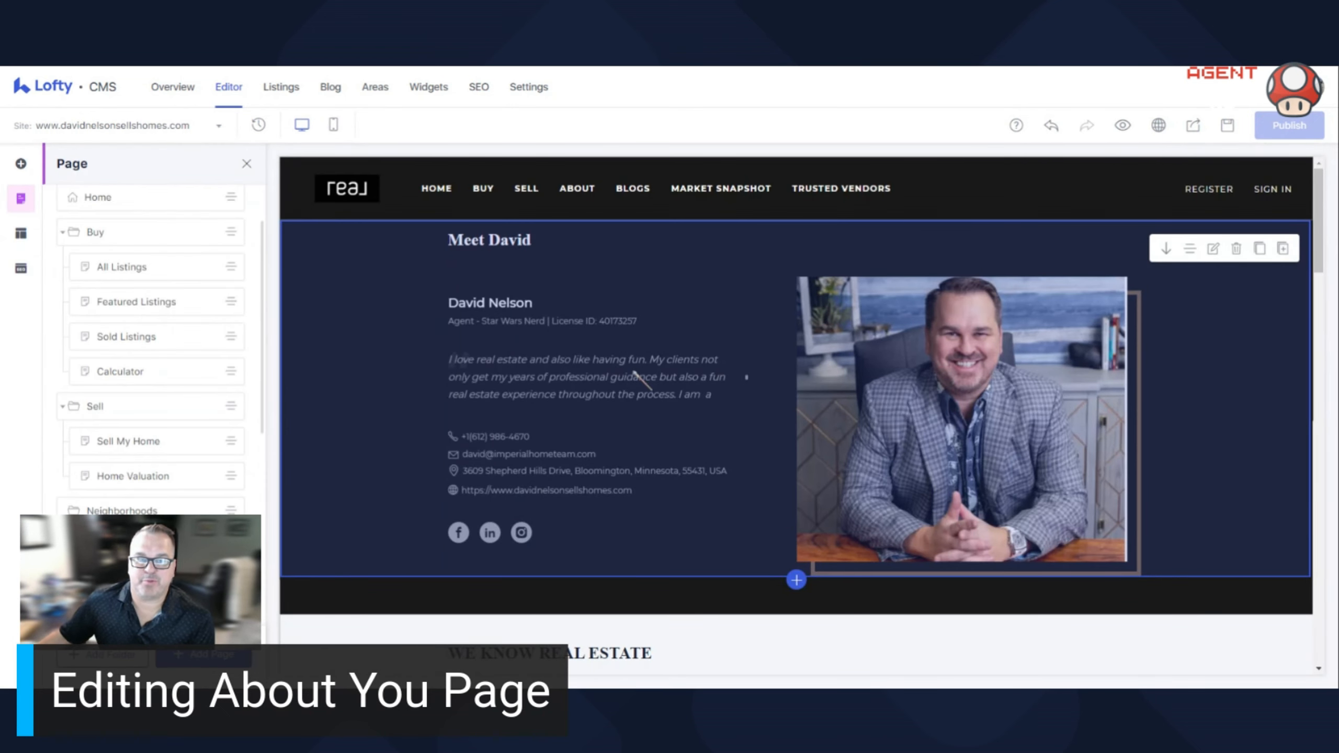
- Review the About page's mission, vision and core values section and its buyer and seller services section
scroll(718, 383, "down", 6)
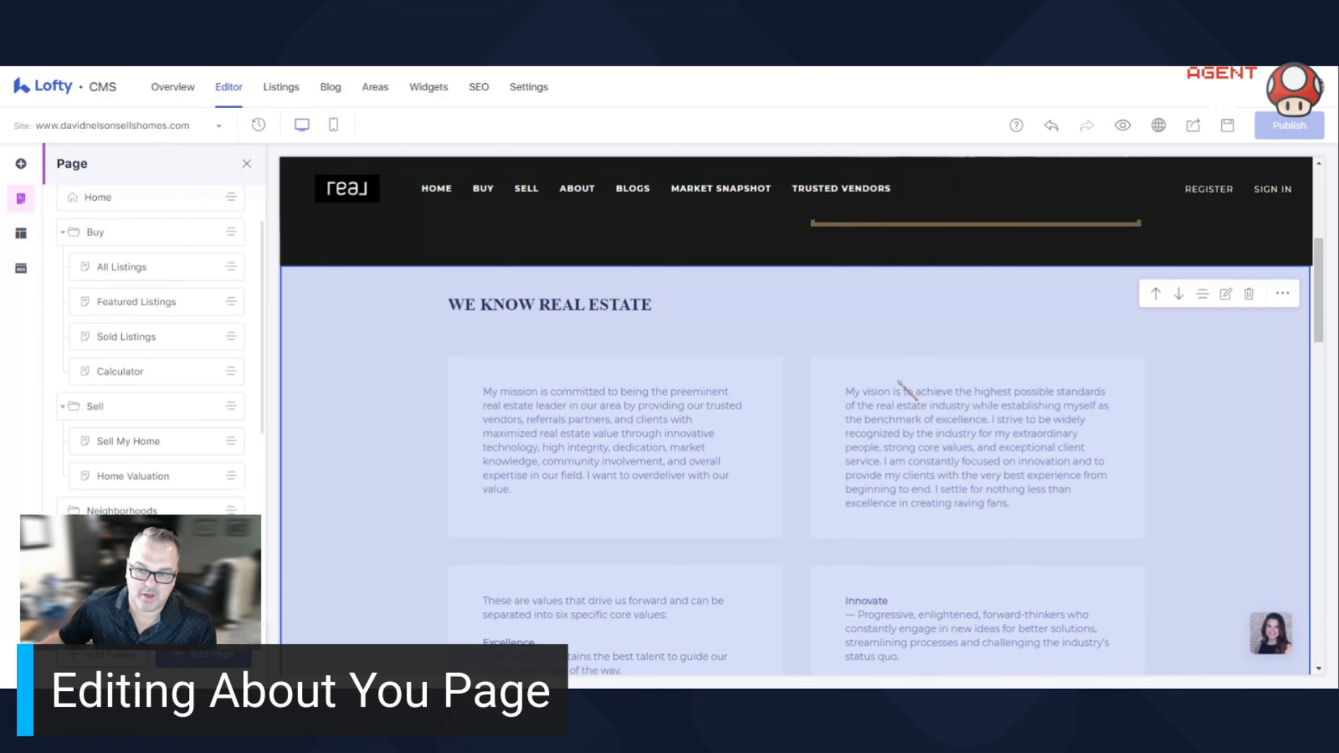
scroll(966, 508, "down", 1)
scroll(931, 434, "up", 1)
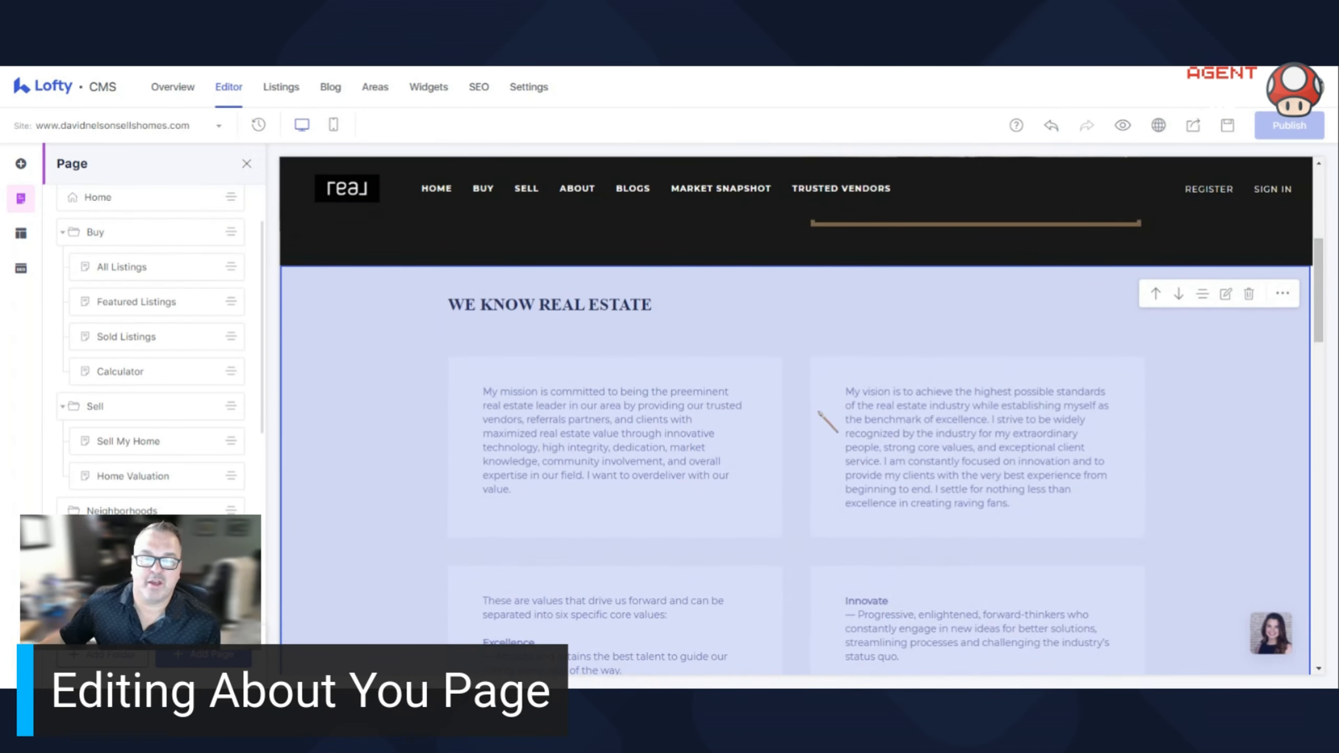
scroll(613, 457, "down", 2)
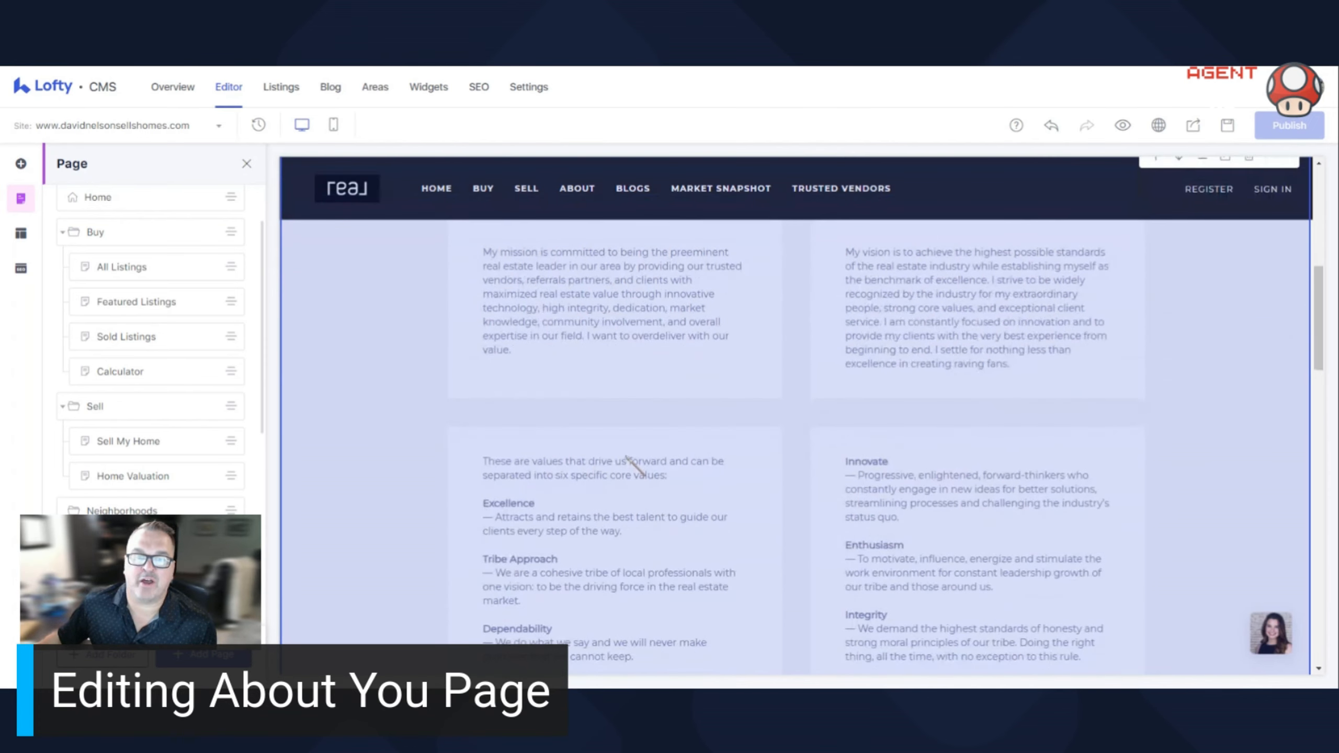
scroll(652, 463, "up", 2)
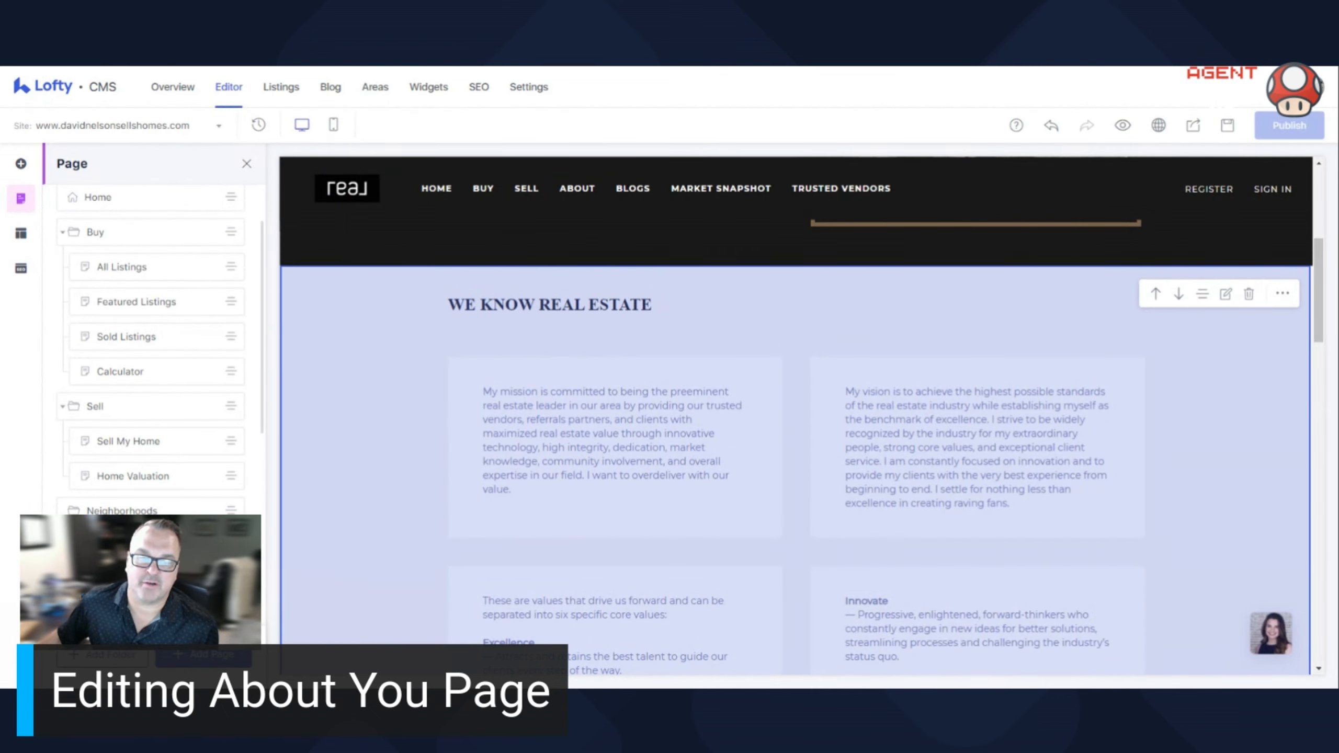
scroll(809, 478, "down", 1)
scroll(979, 478, "down", 4)
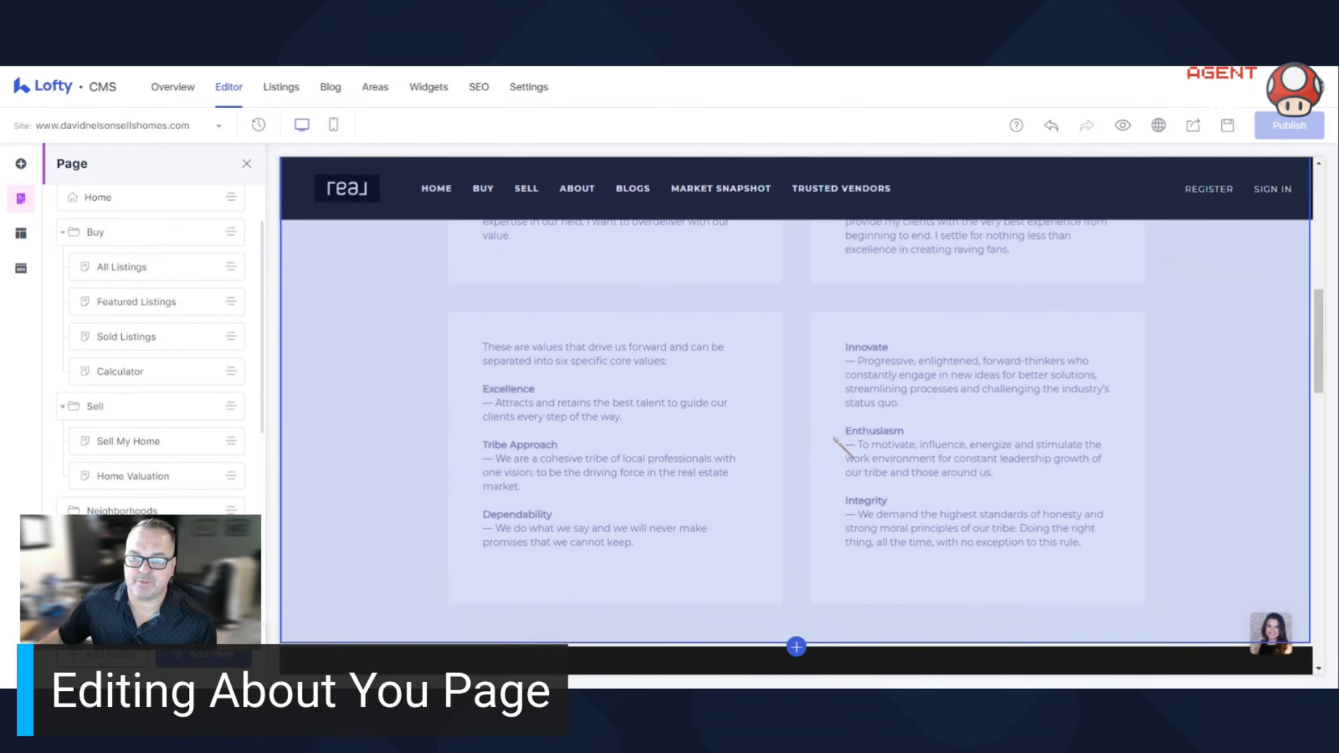
scroll(762, 429, "down", 5)
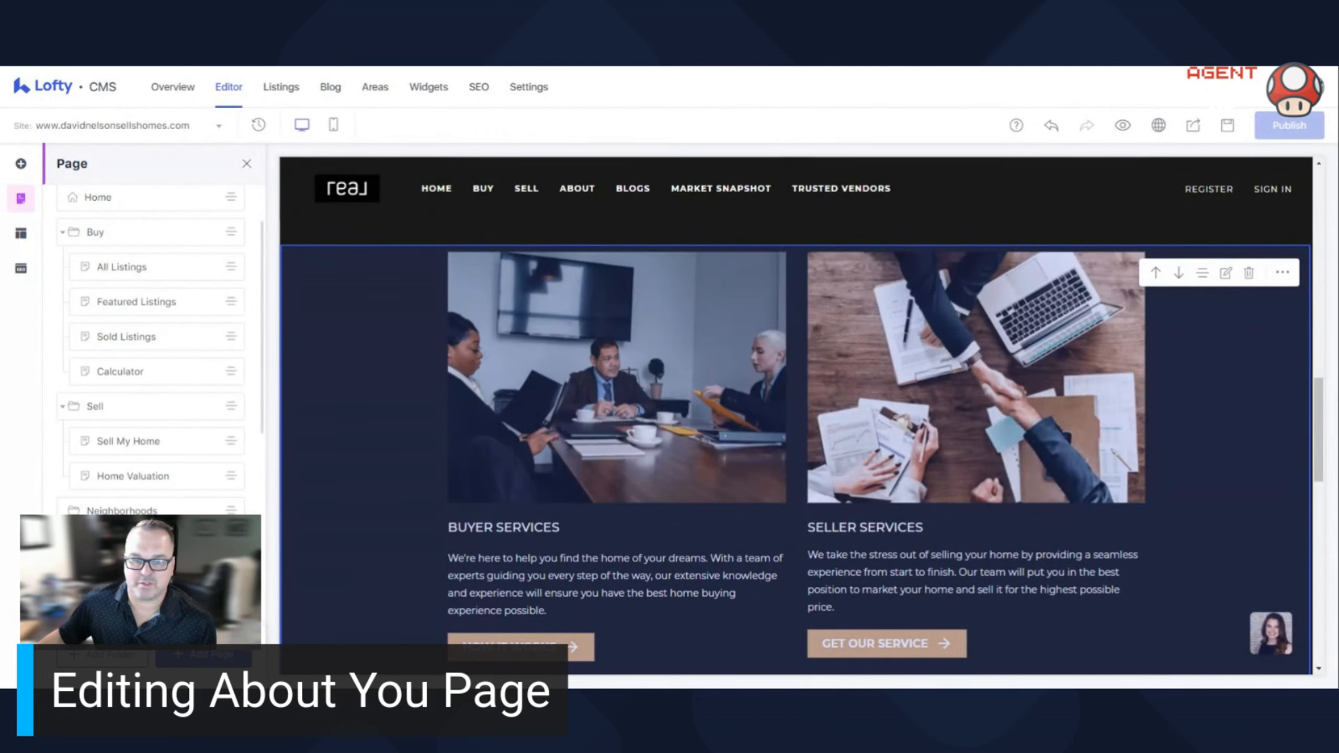
scroll(788, 556, "down", 1)
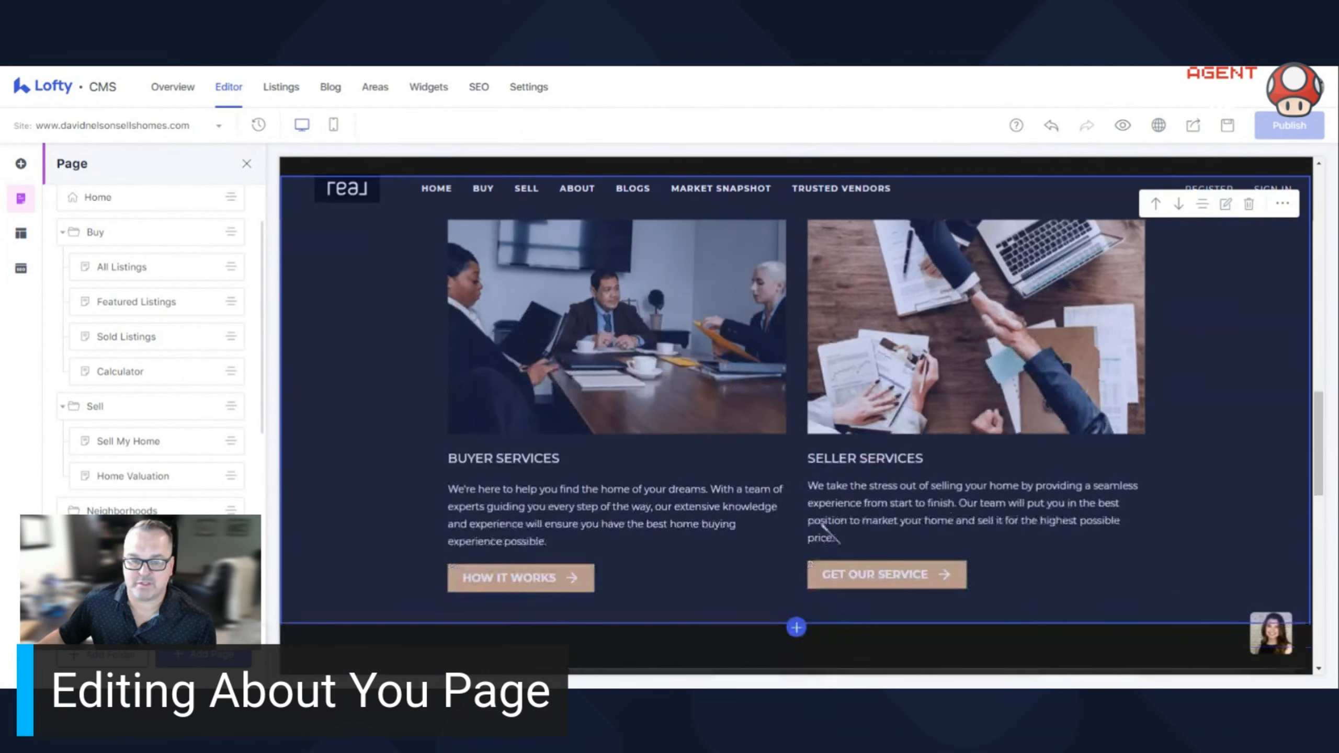
- Open the buyer and seller services CTA block for editing and examine Column 1's title, images, heading and description
left_click(1228, 209)
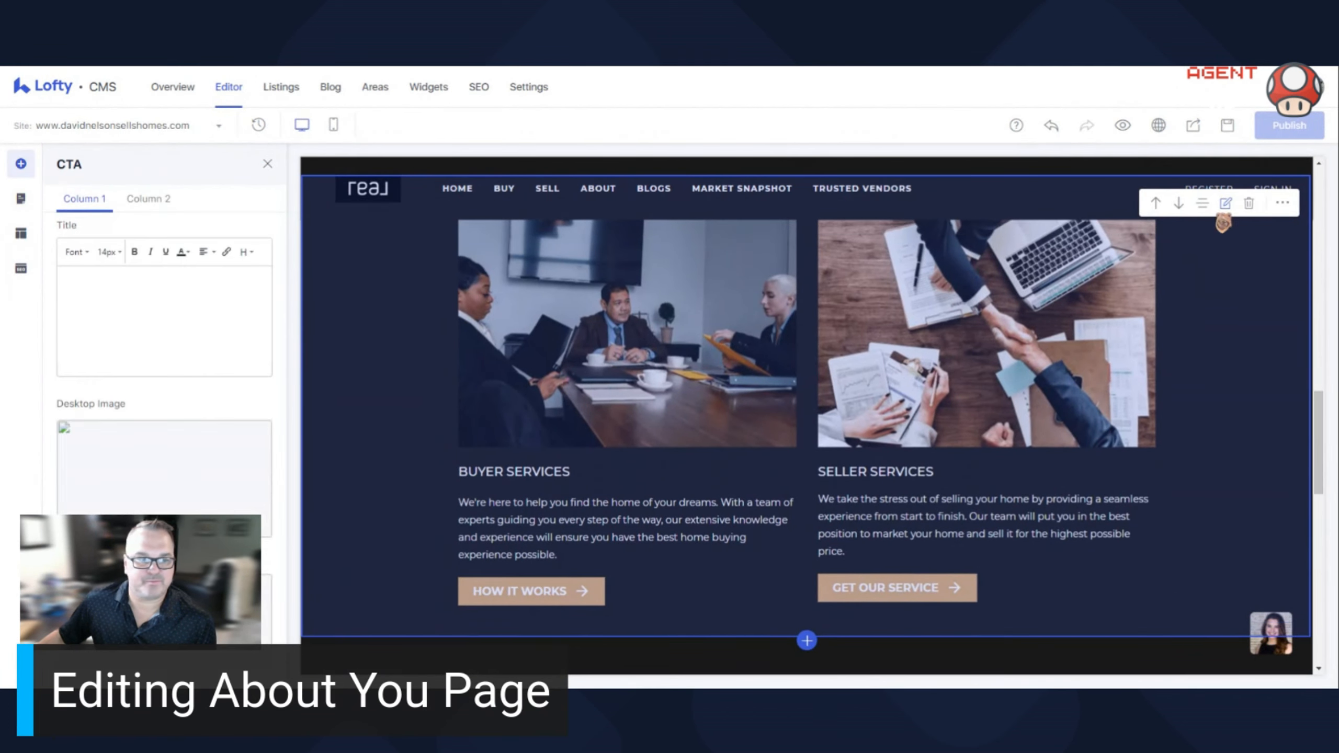
scroll(177, 271, "down", 5)
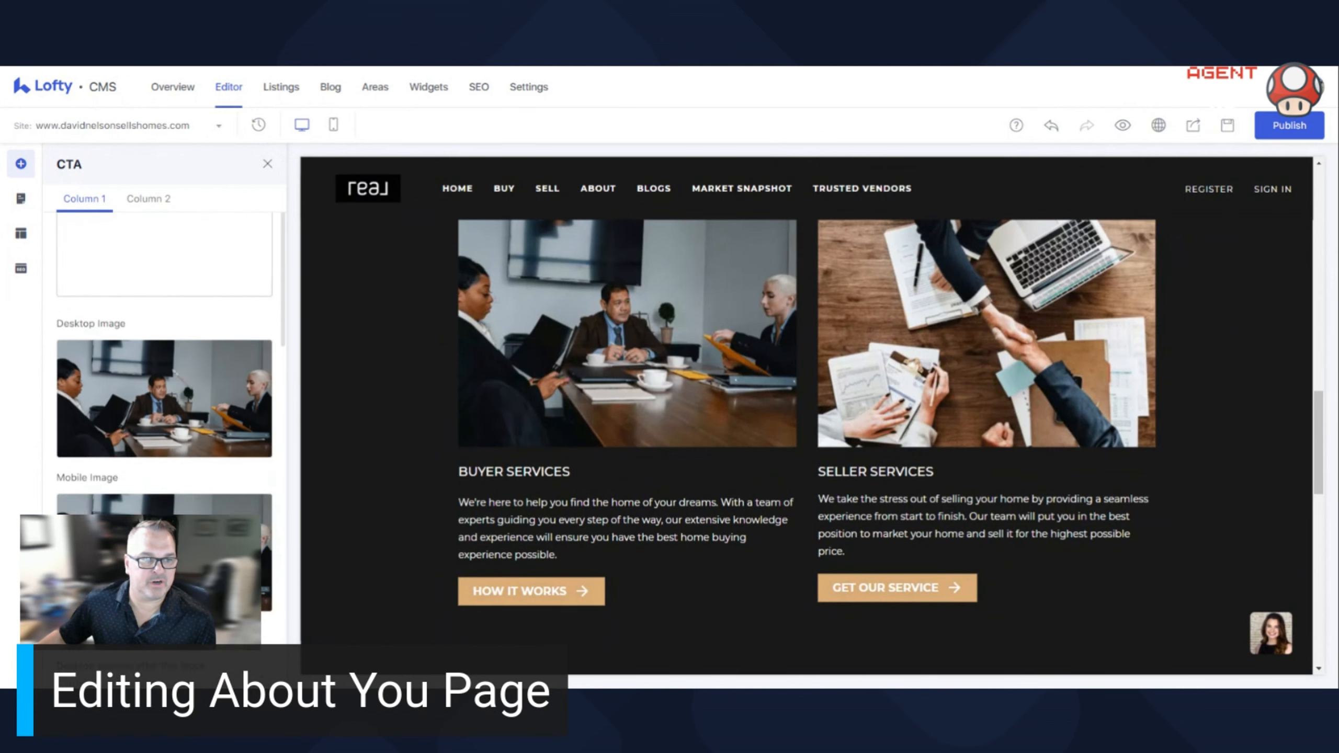
scroll(177, 364, "up", 5)
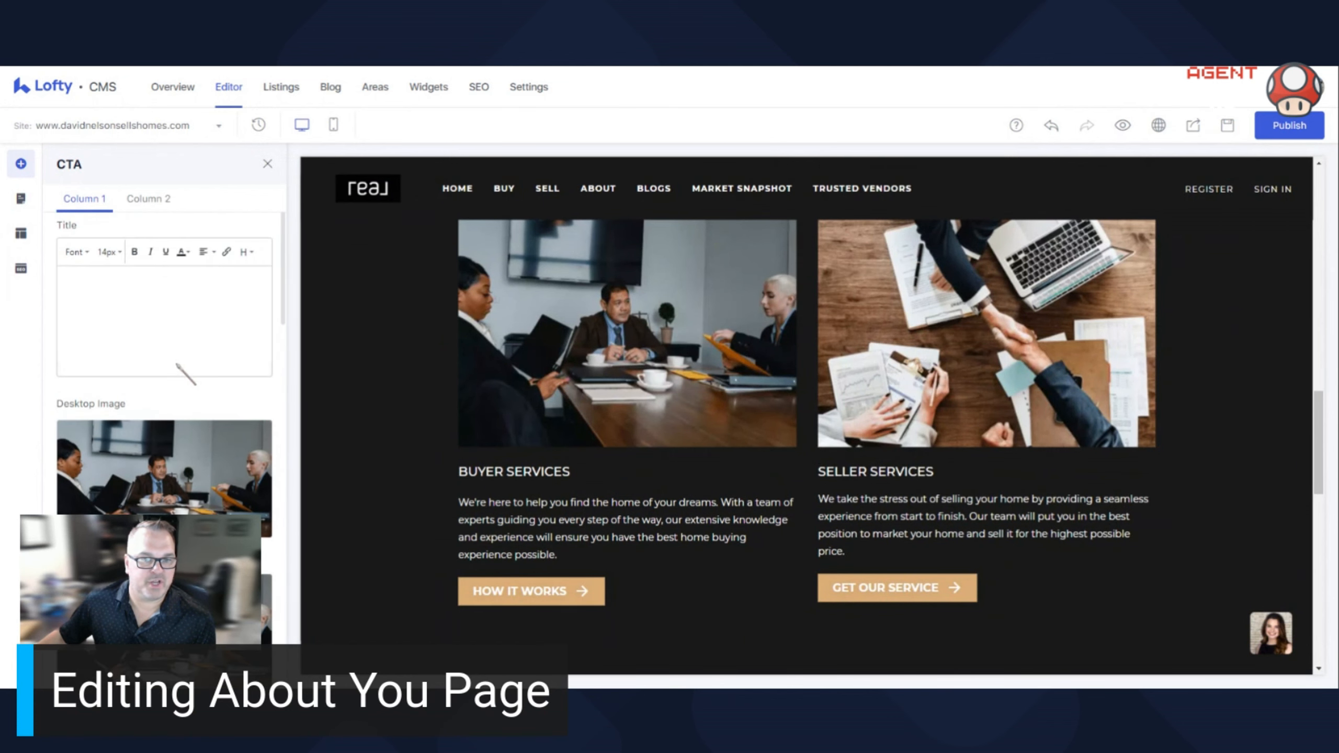
left_click(163, 318)
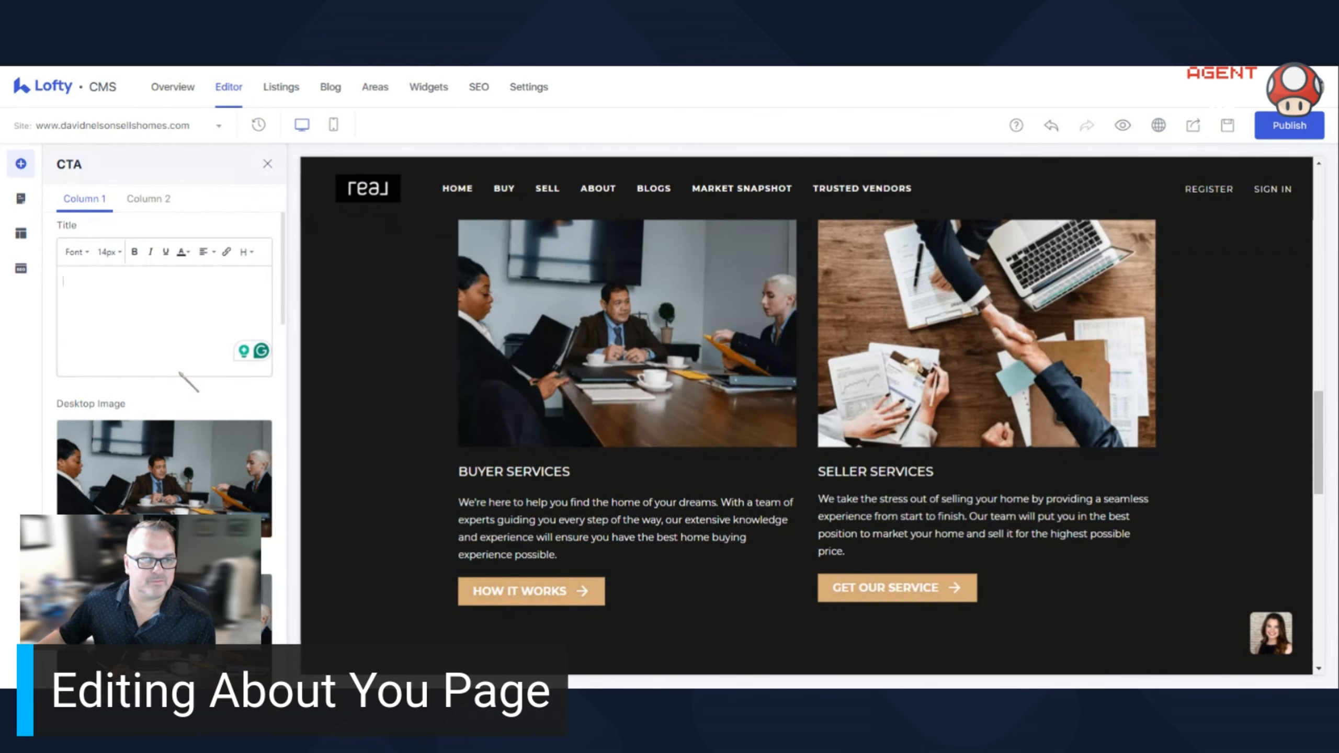
scroll(182, 381, "down", 4)
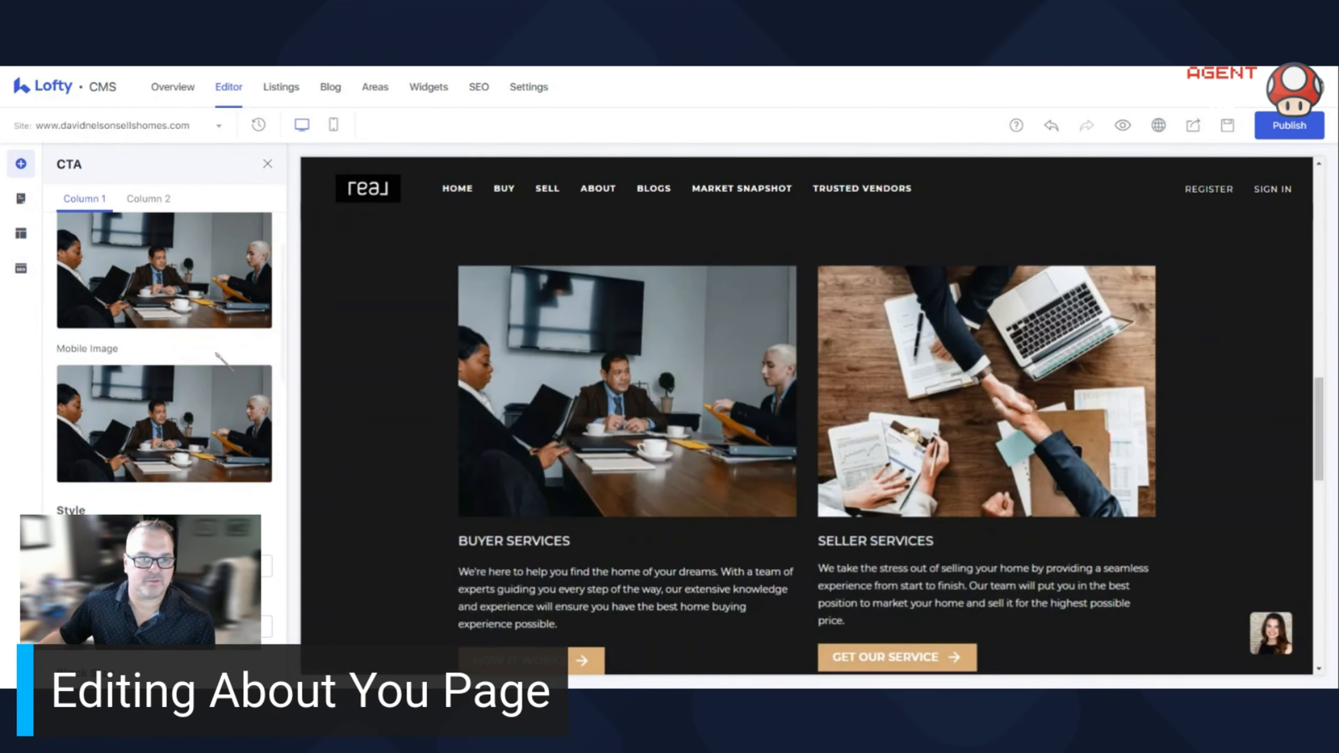
scroll(217, 352, "down", 10)
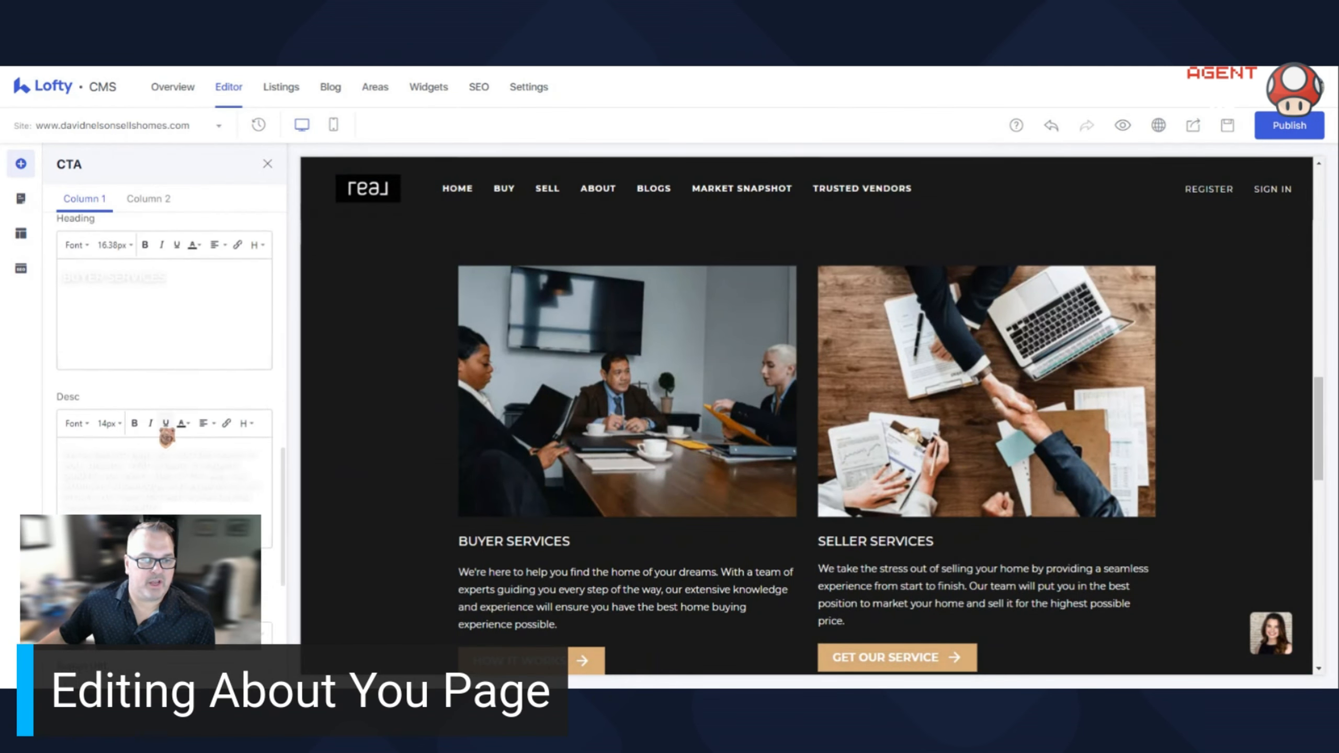
scroll(166, 436, "down", 1)
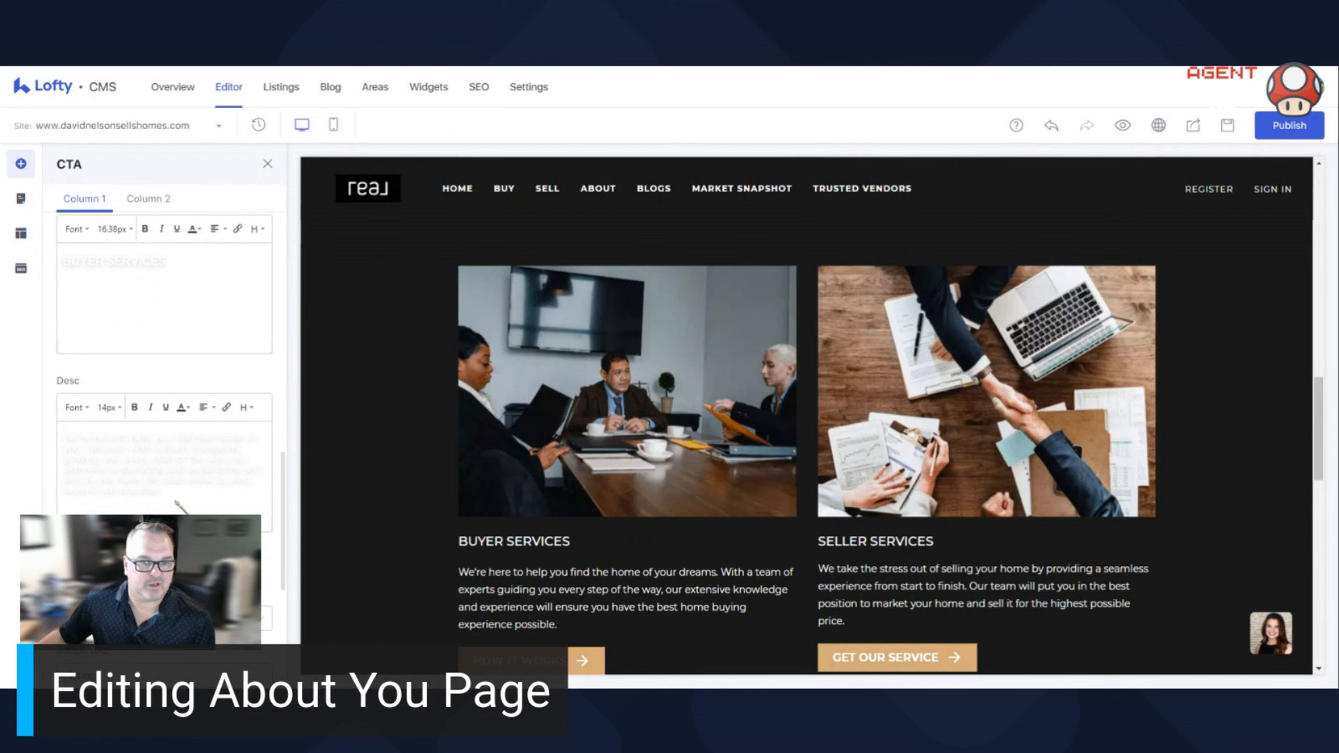
scroll(180, 506, "down", 3)
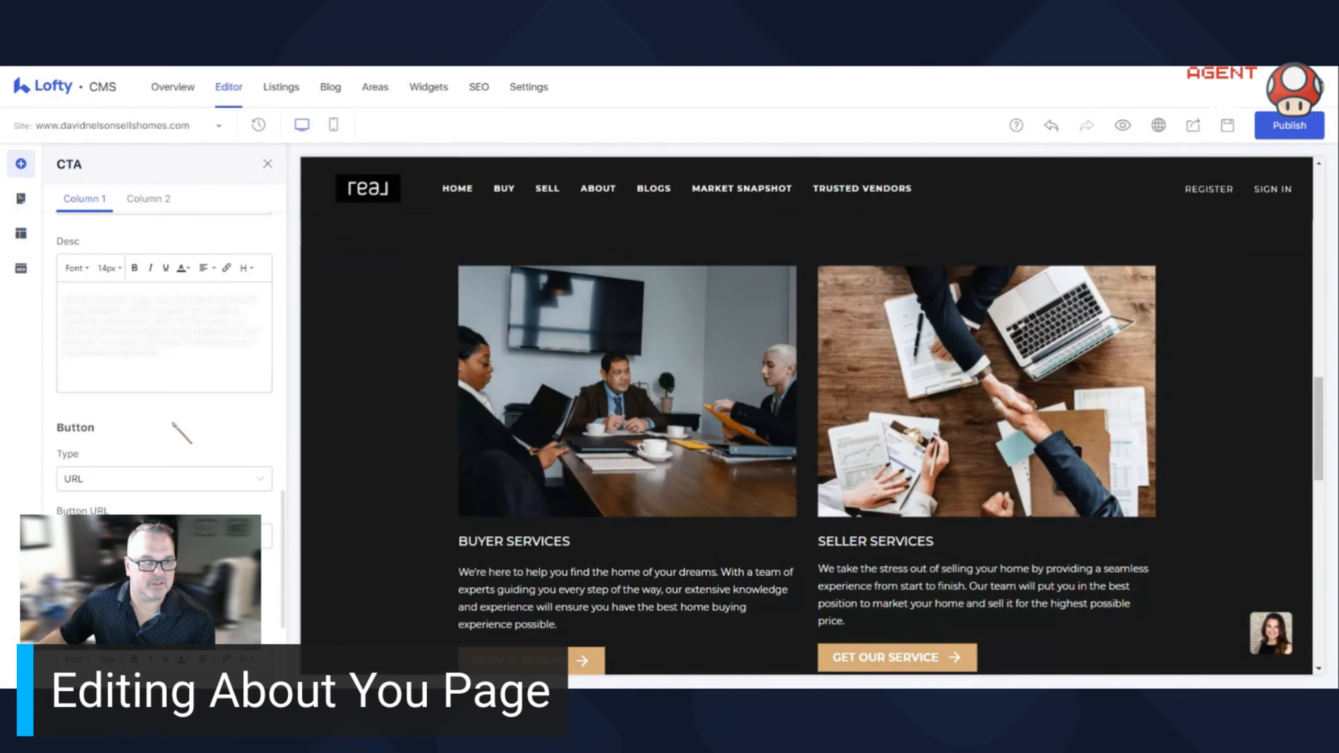
scroll(180, 428, "up", 5)
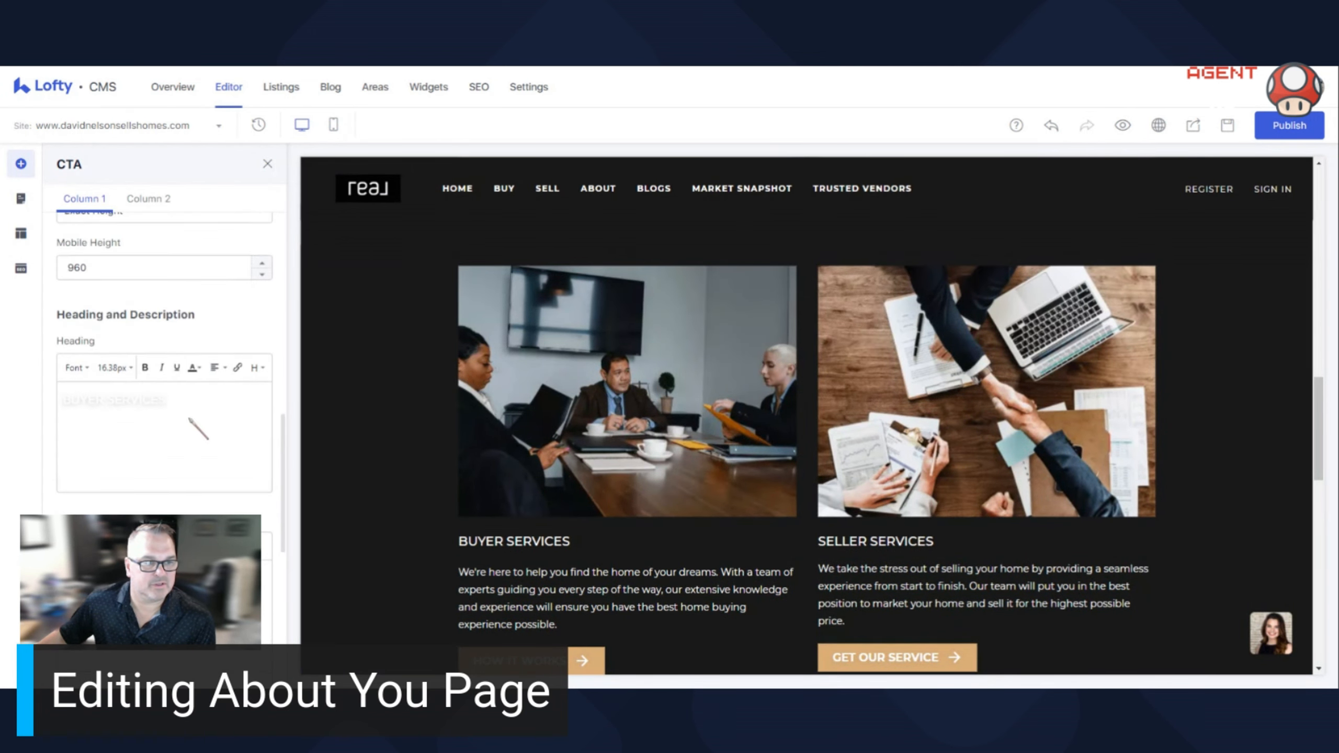
scroll(189, 420, "down", 6)
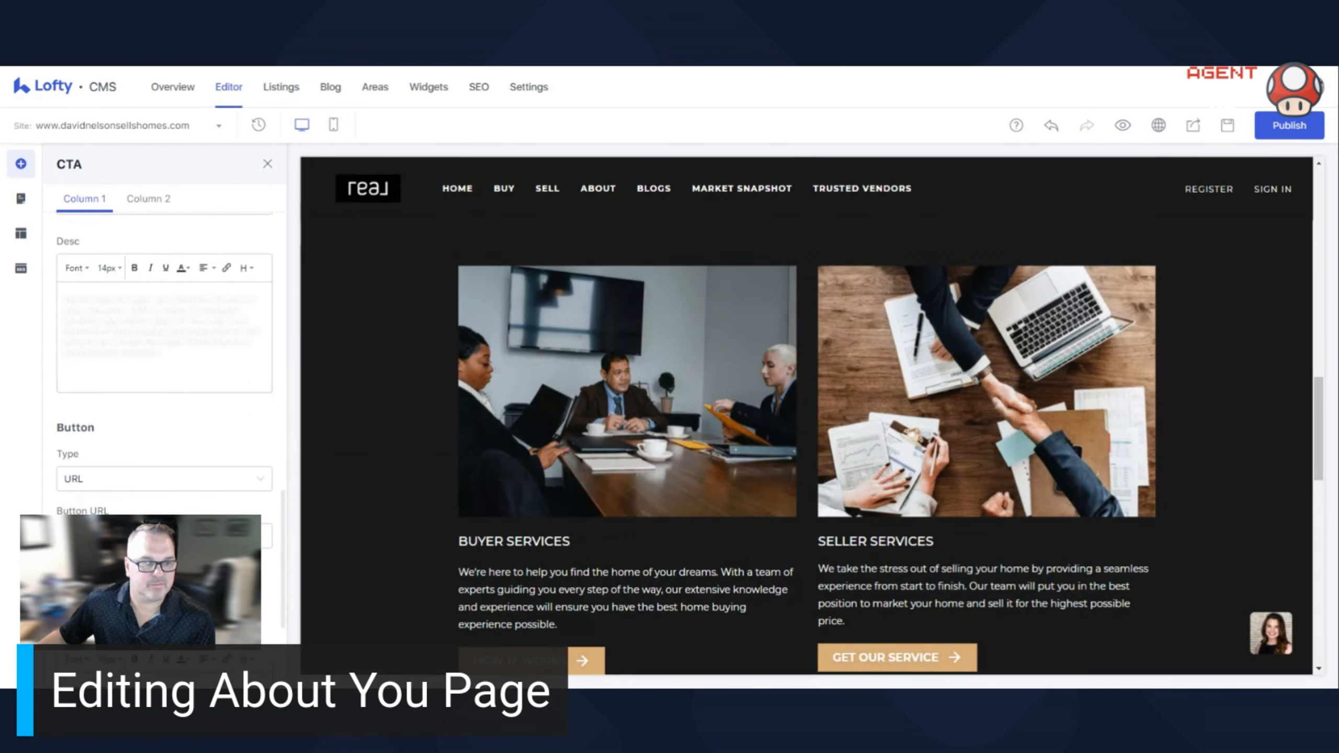
- Examine the Column 1 button's type options, URL, open mode and text, leaving the type as URL
left_click(264, 481)
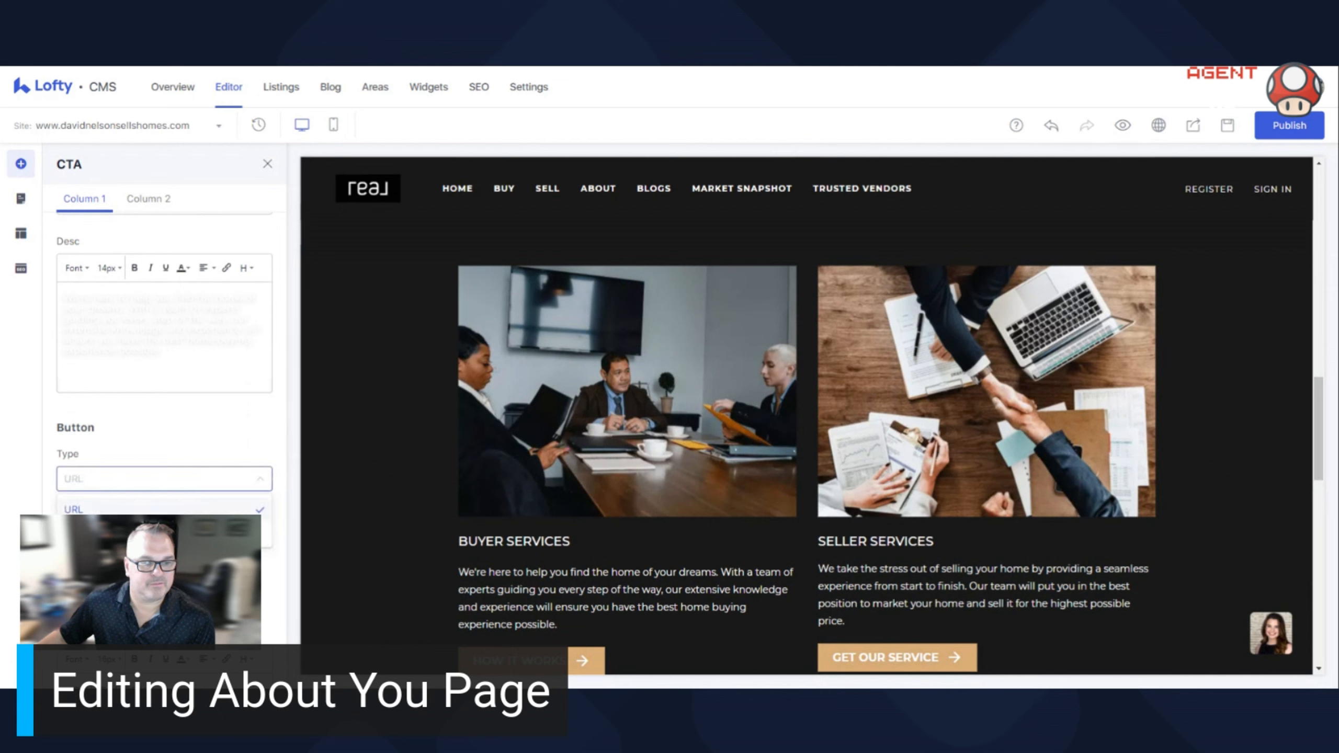
left_click(215, 442)
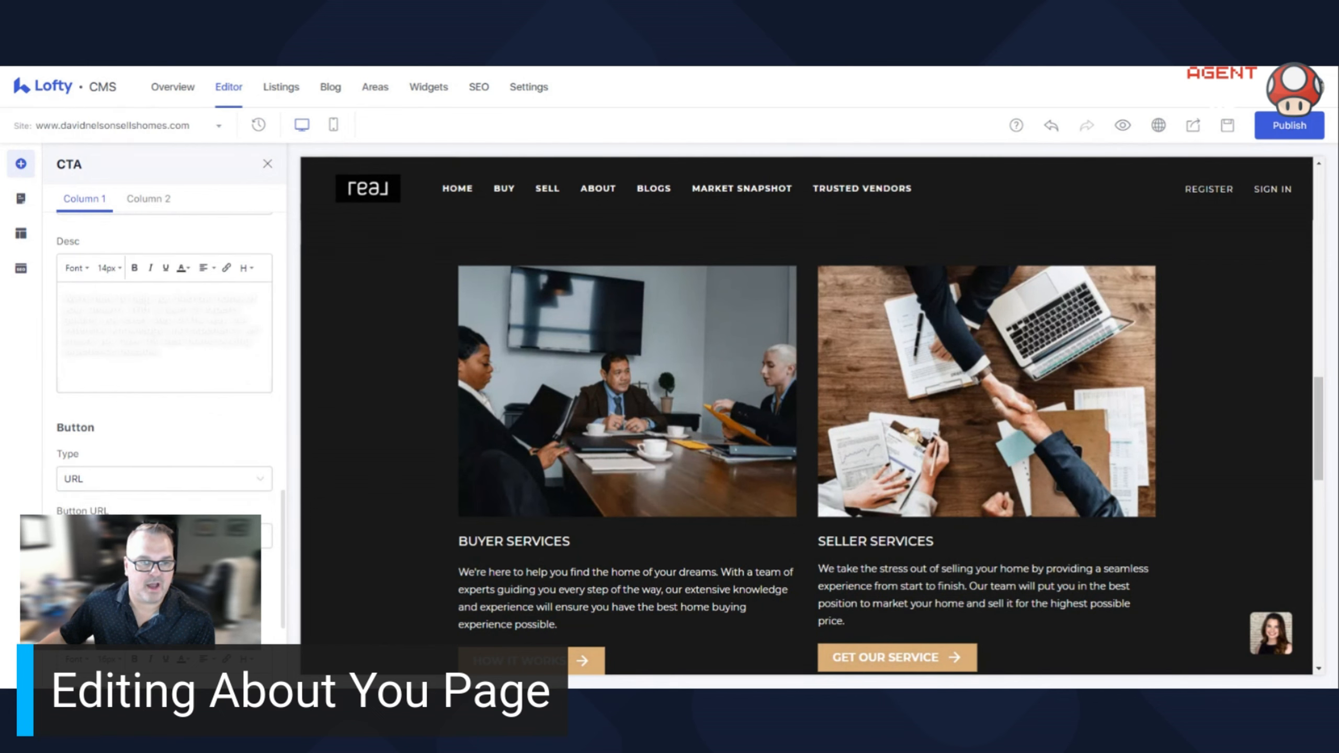
scroll(396, 532, "down", 4)
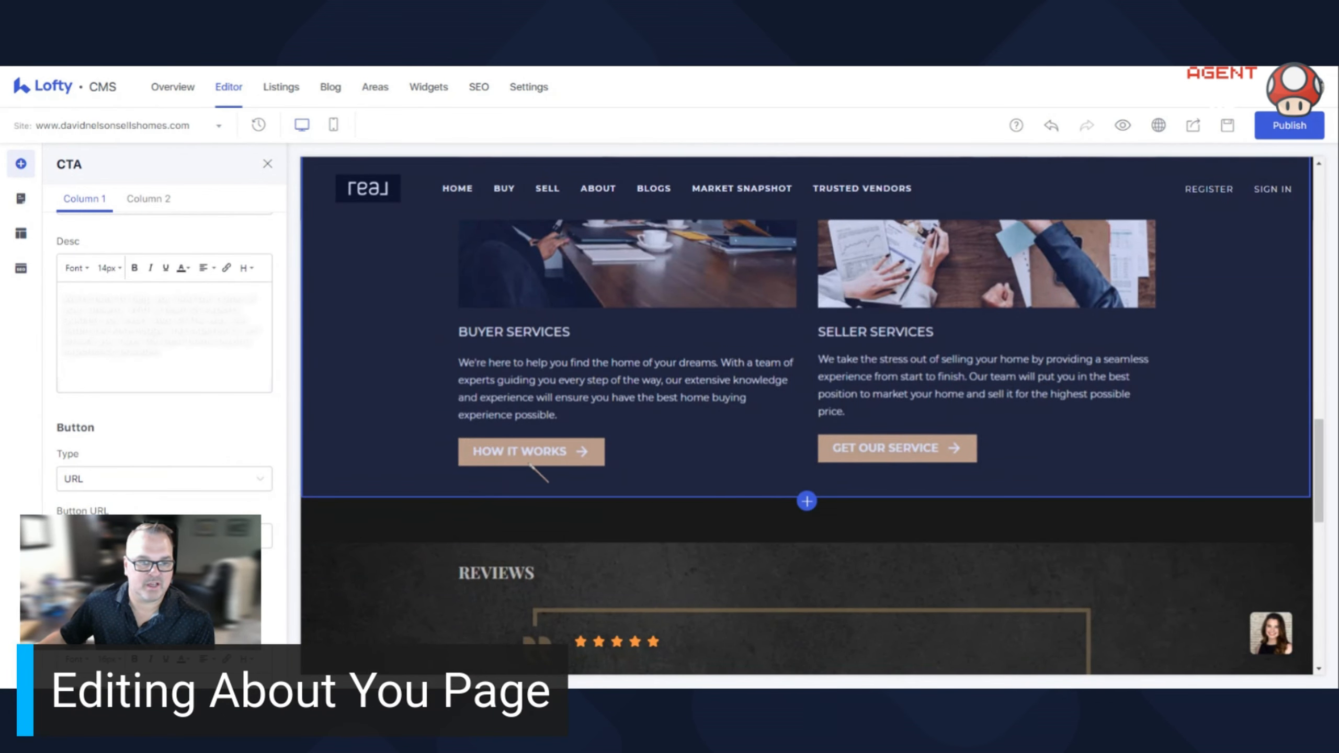
scroll(164, 369, "down", 3)
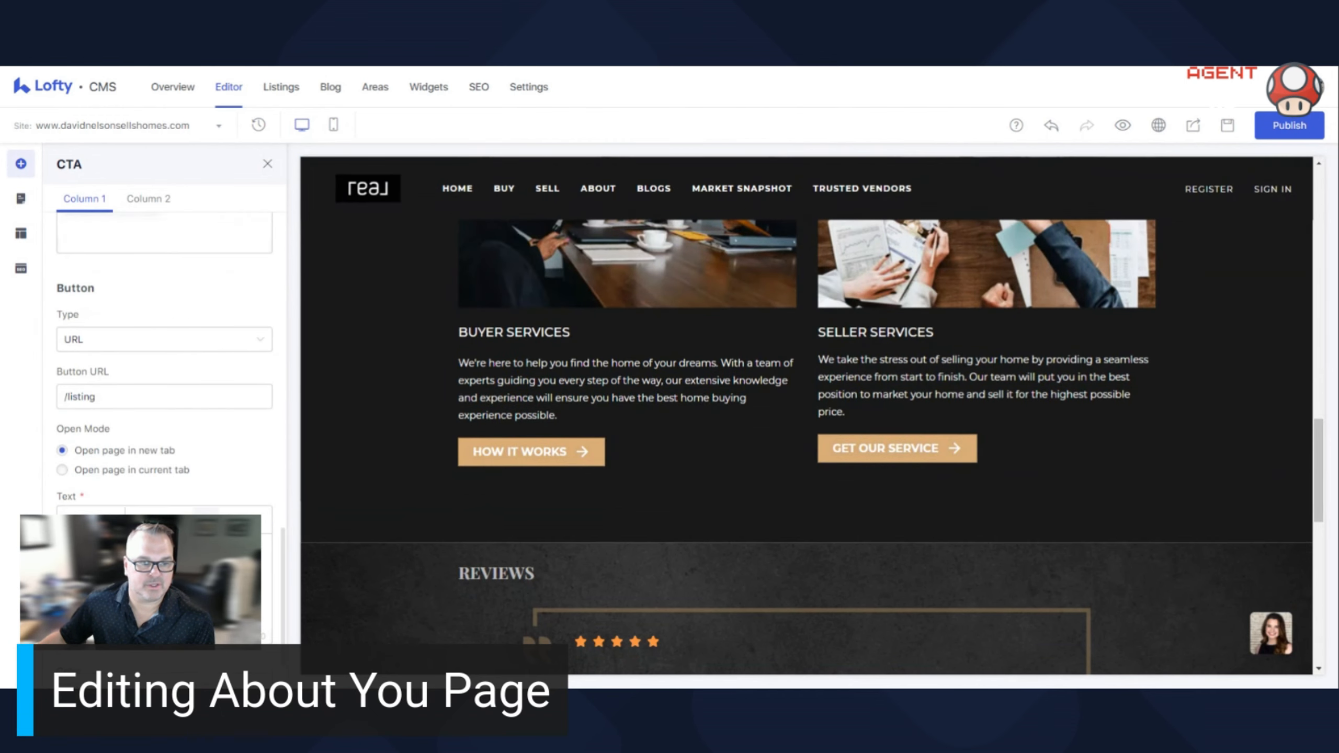
scroll(200, 475, "down", 2)
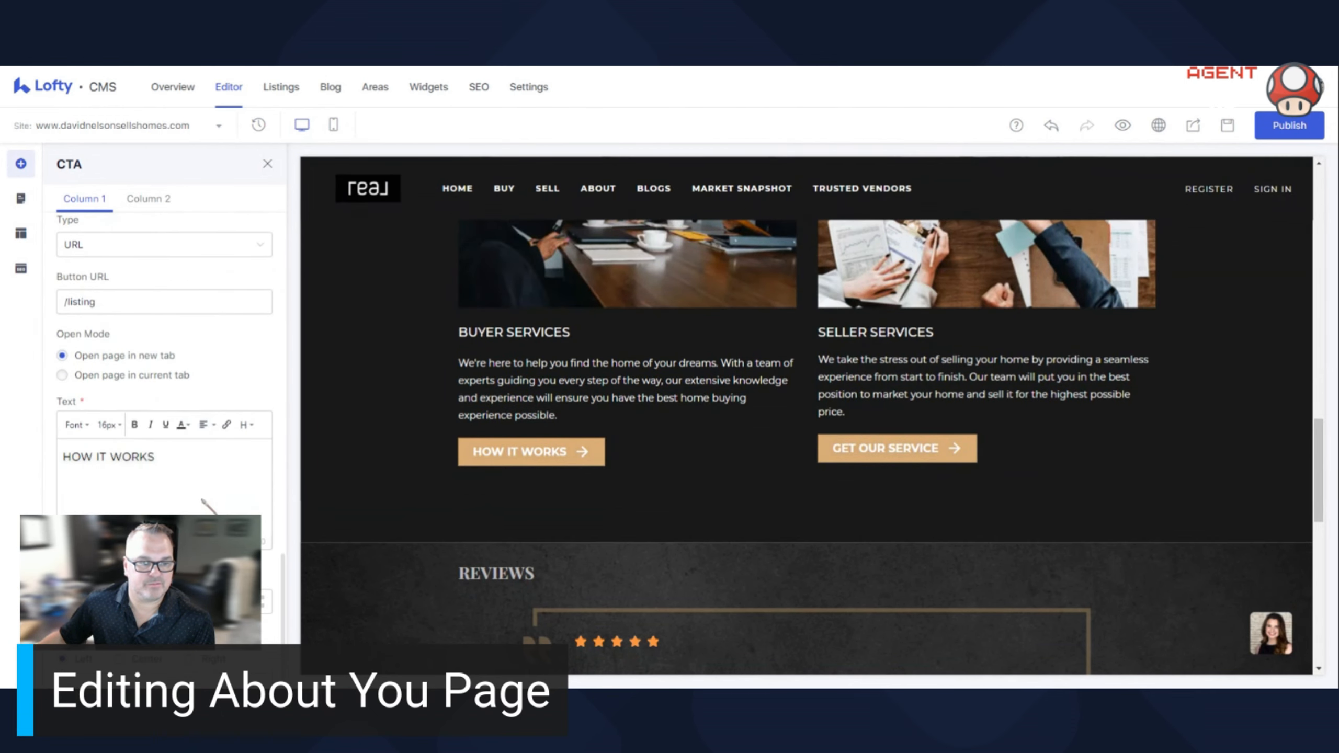
scroll(165, 342, "up", 10)
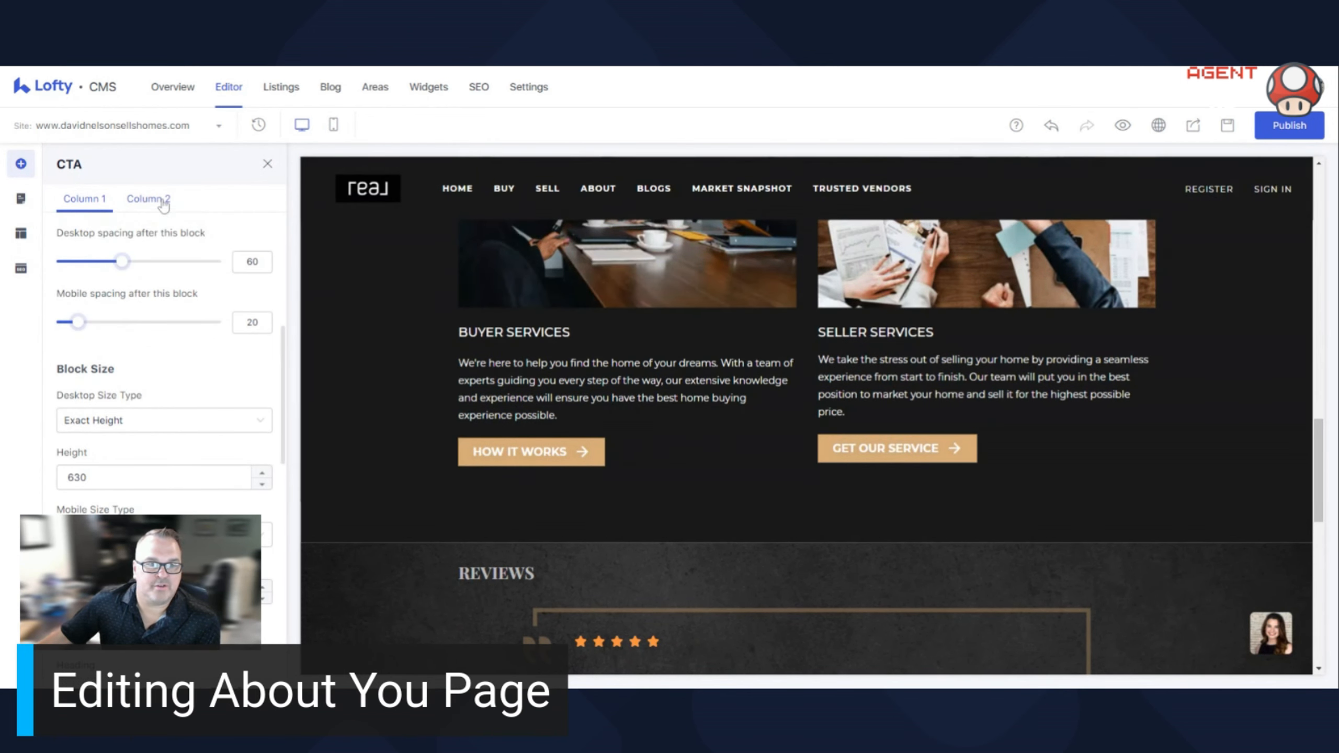
- Examine Column 2's button, heading and description settings in the CTA block
left_click(158, 202)
scroll(167, 413, "down", 4)
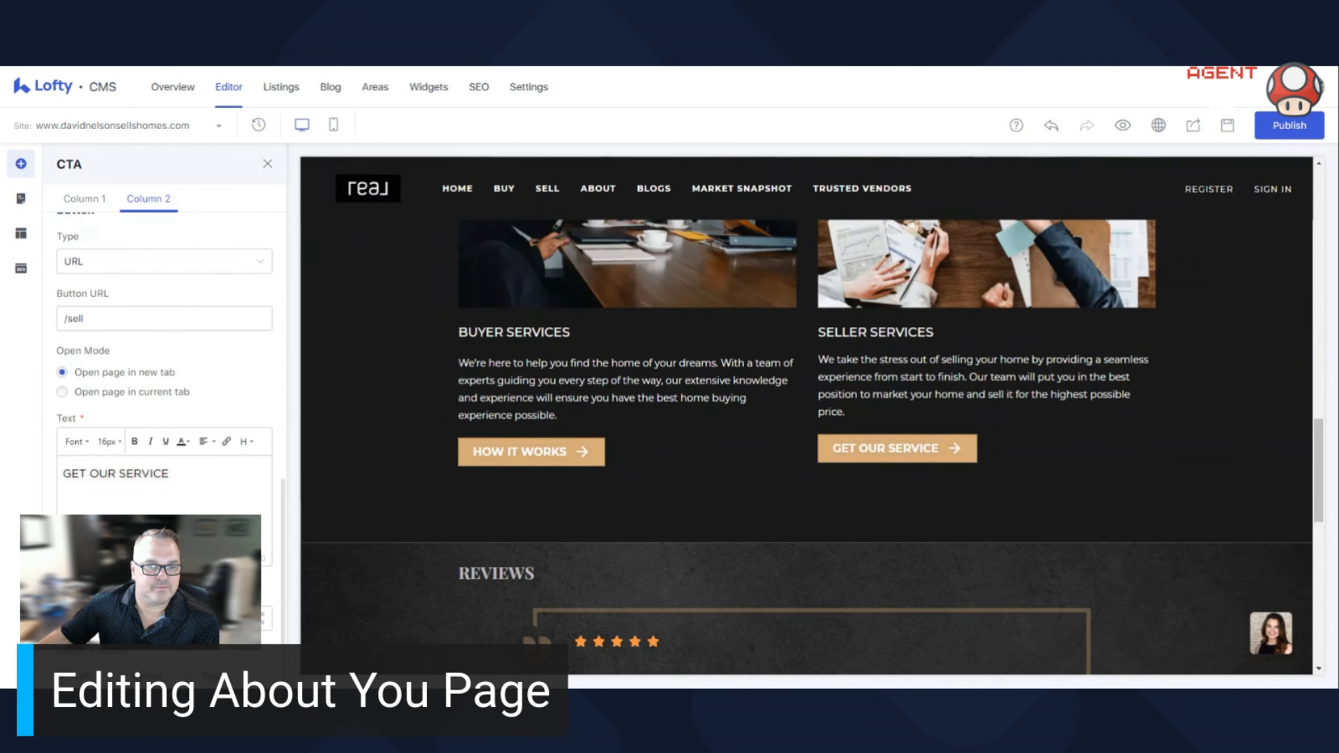
scroll(178, 417, "up", 4)
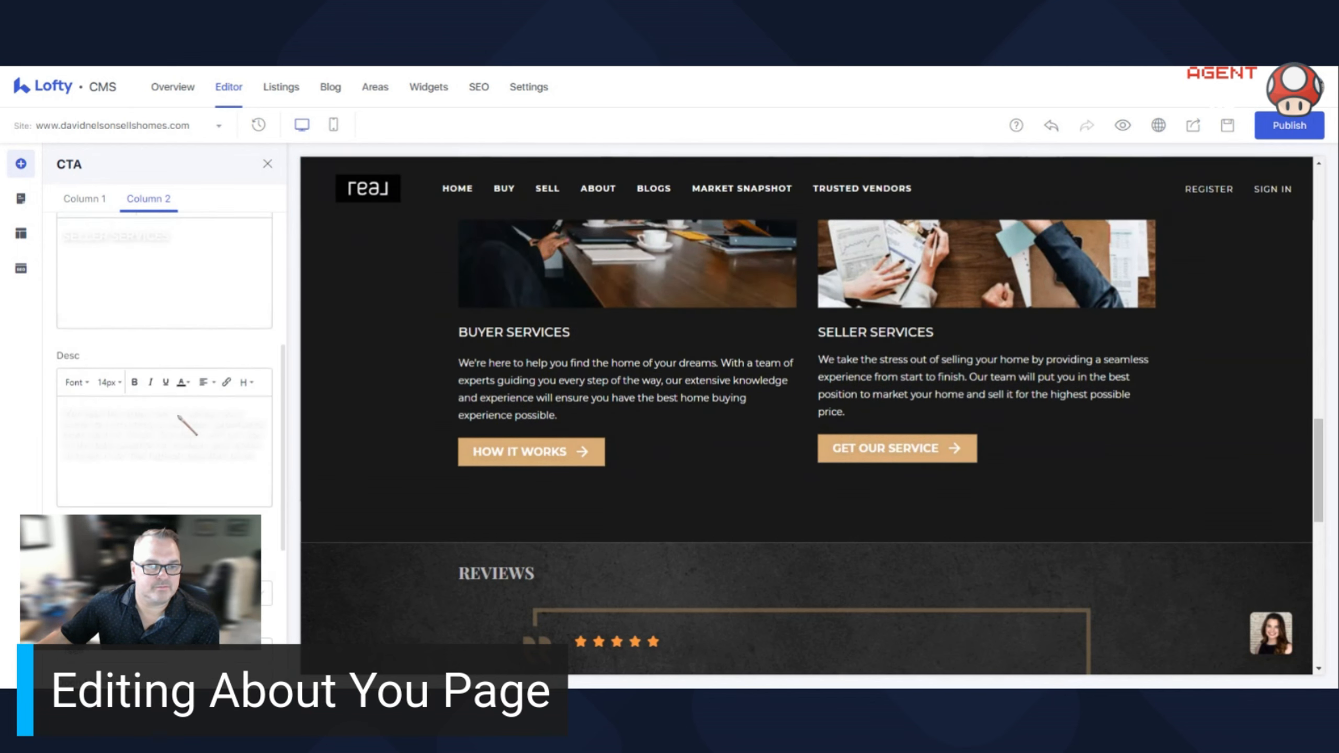
- Review the About page's buyer and seller services section, the reviews section and the footer with contact details and app QR code
scroll(178, 417, "up", 5)
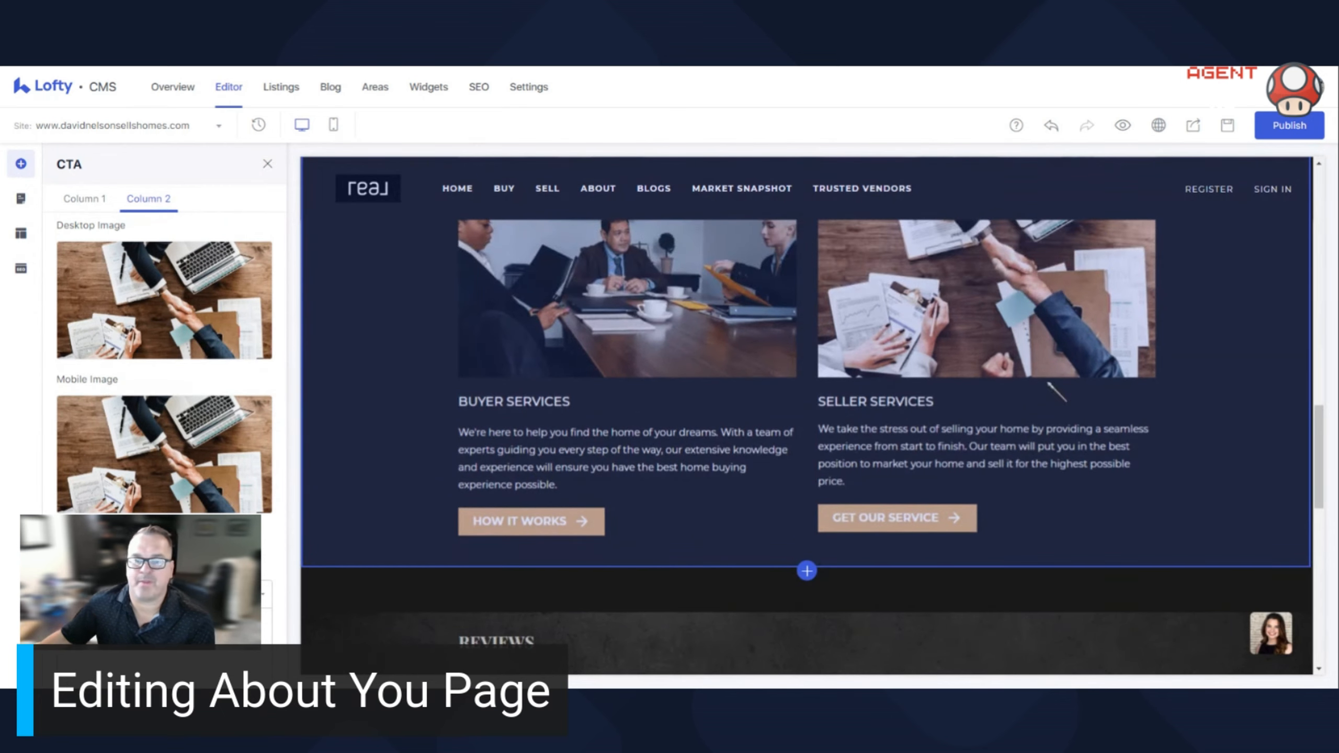
scroll(977, 465, "down", 2)
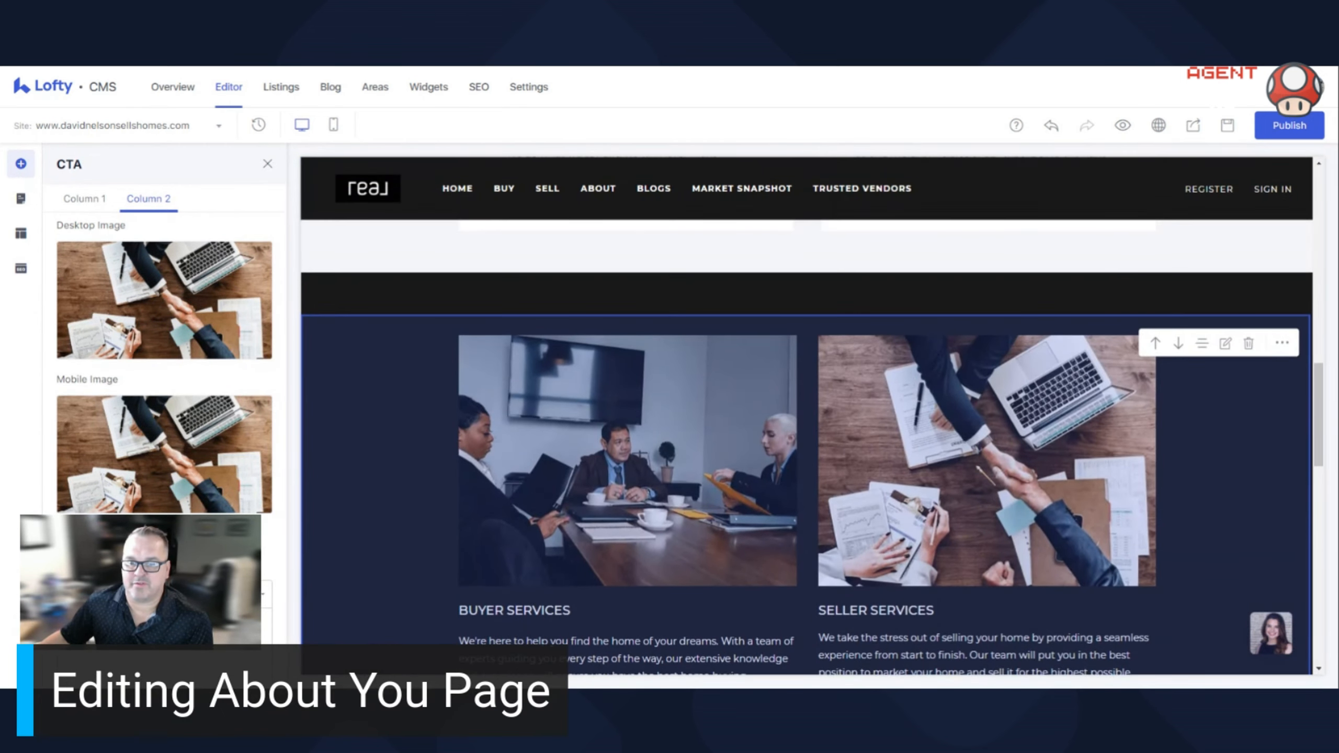
scroll(978, 465, "down", 5)
scroll(1024, 451, "up", 1)
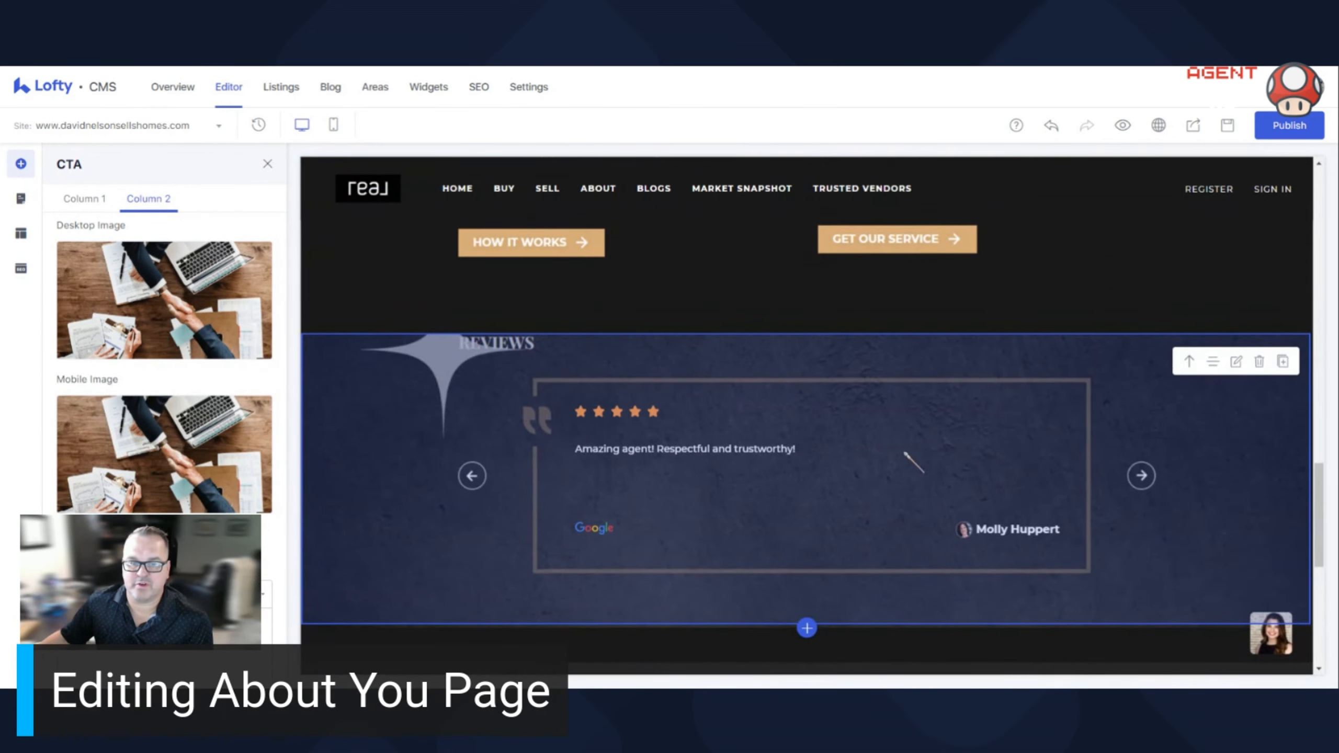
scroll(899, 454, "down", 5)
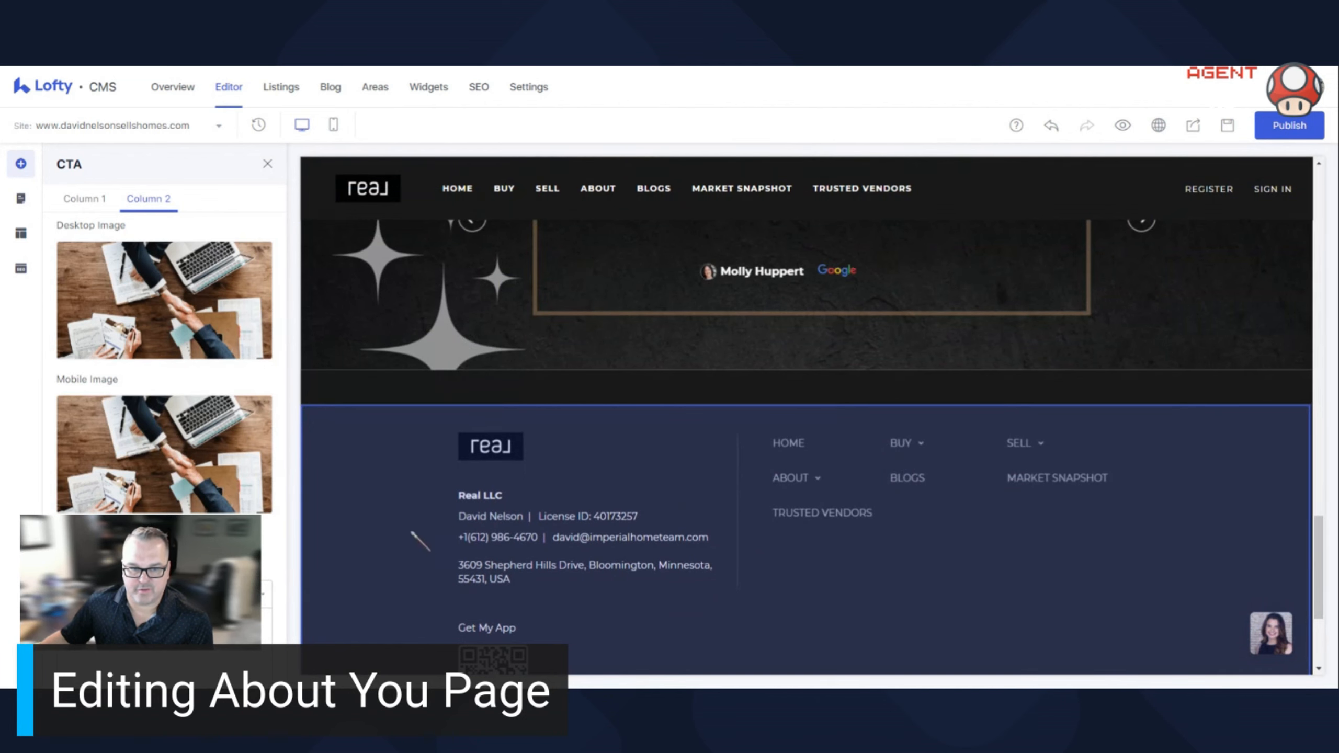
scroll(847, 554, "down", 3)
scroll(800, 523, "up", 1)
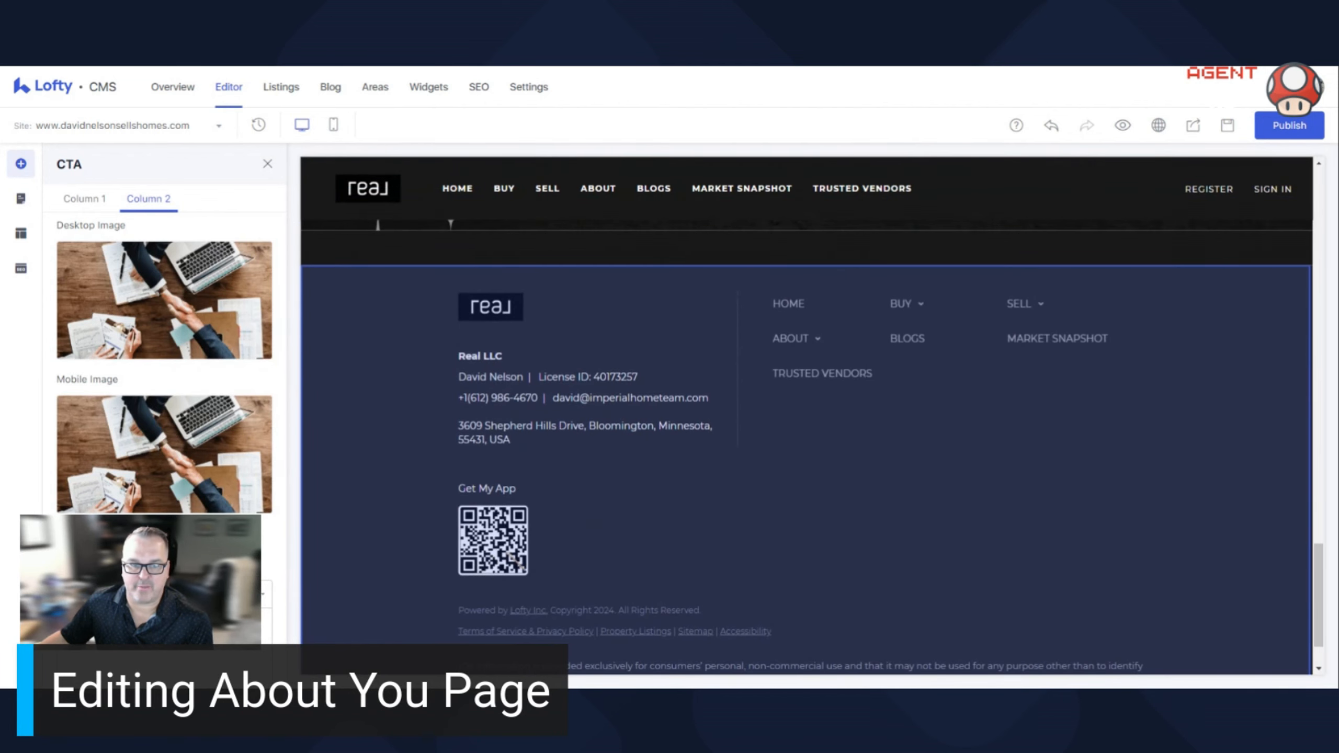
scroll(930, 513, "up", 8)
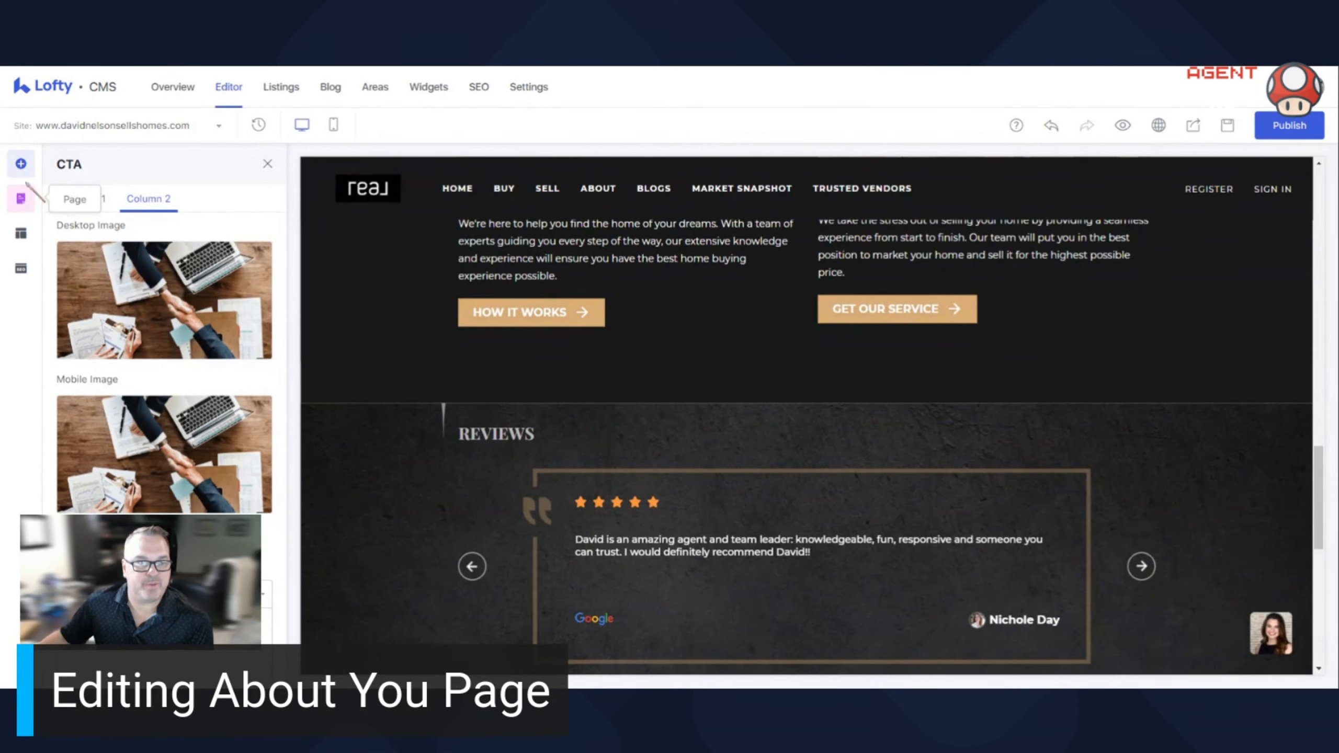
- Open the block library with its Agent blocks and review the About page from the agent introduction through the services and reviews sections
left_click(21, 163)
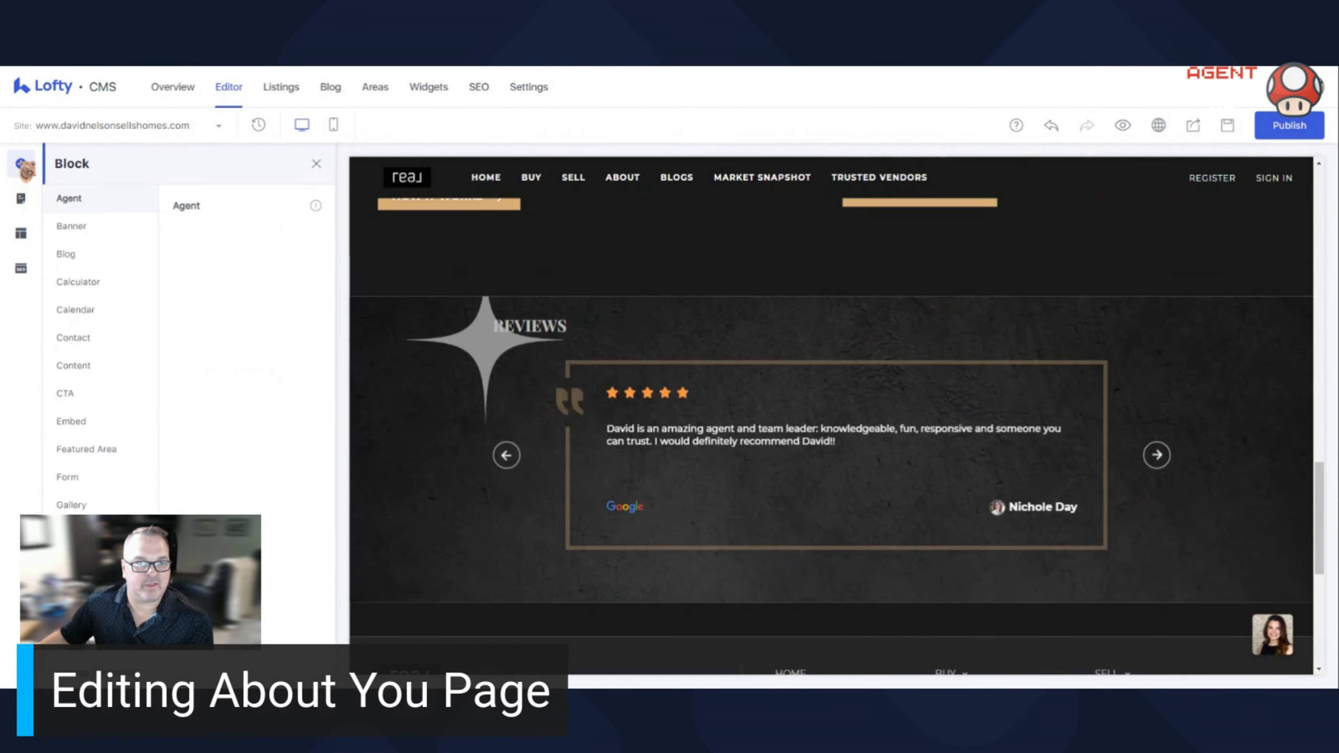
scroll(896, 598, "up", 10)
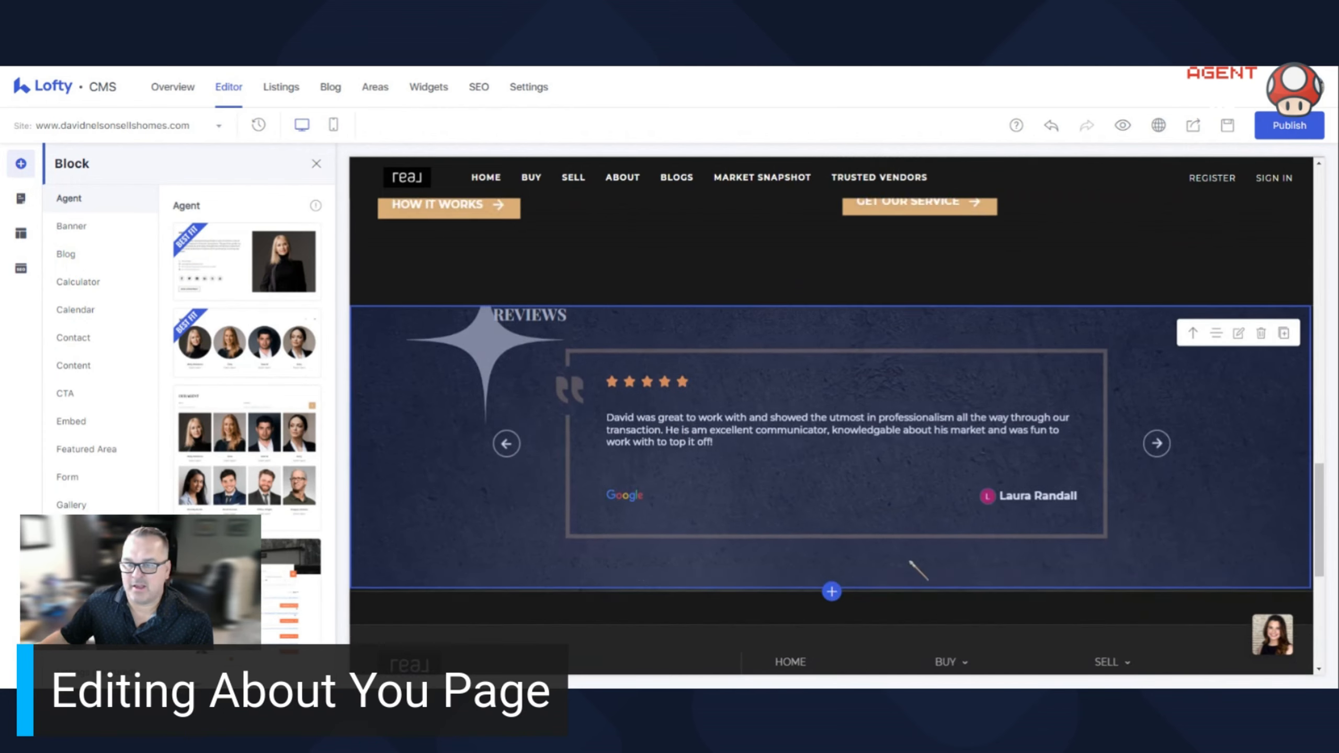
scroll(909, 560, "up", 5)
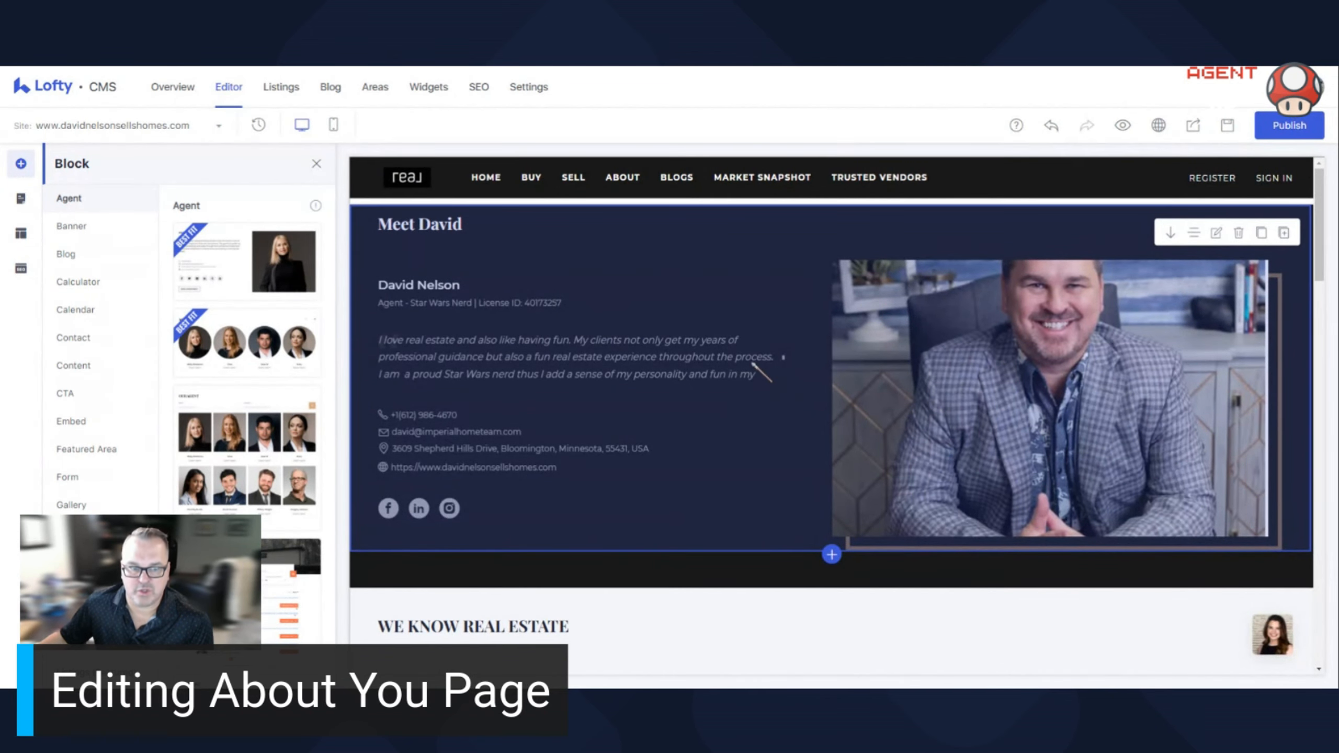
scroll(752, 363, "down", 5)
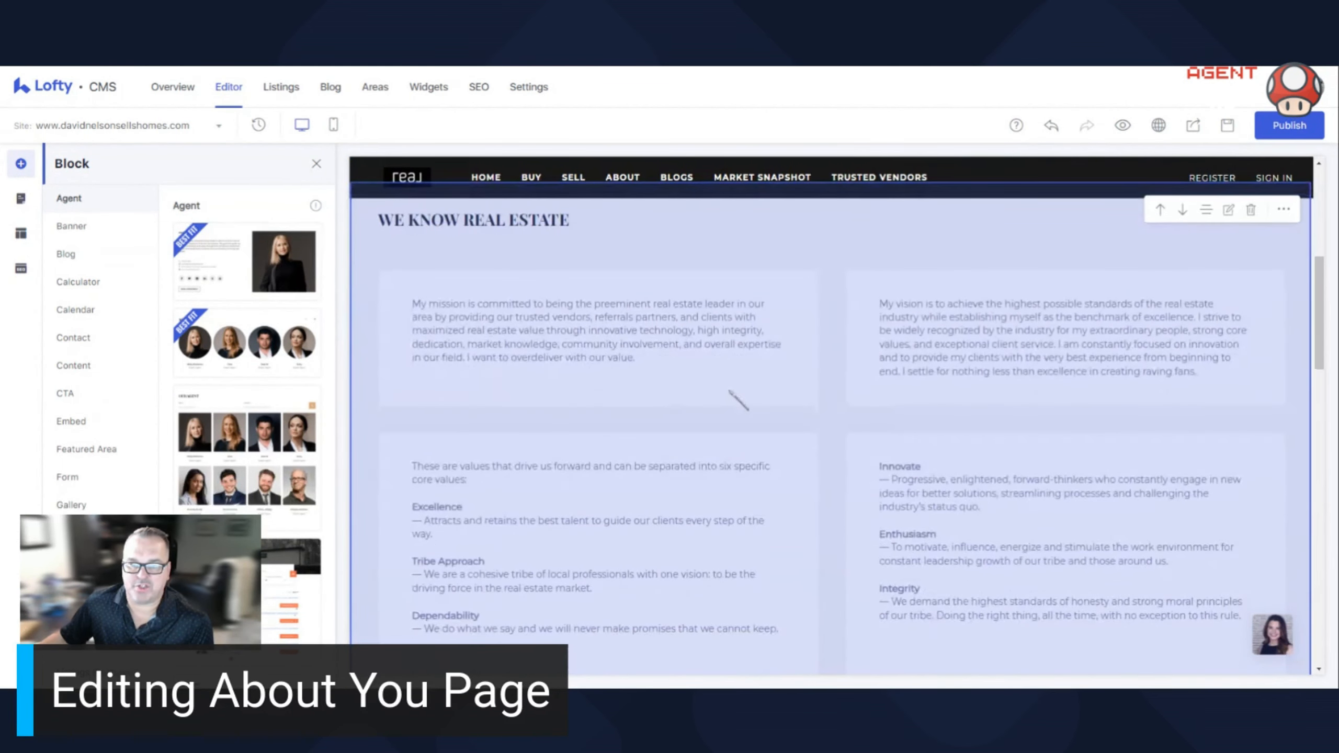
scroll(730, 391, "down", 8)
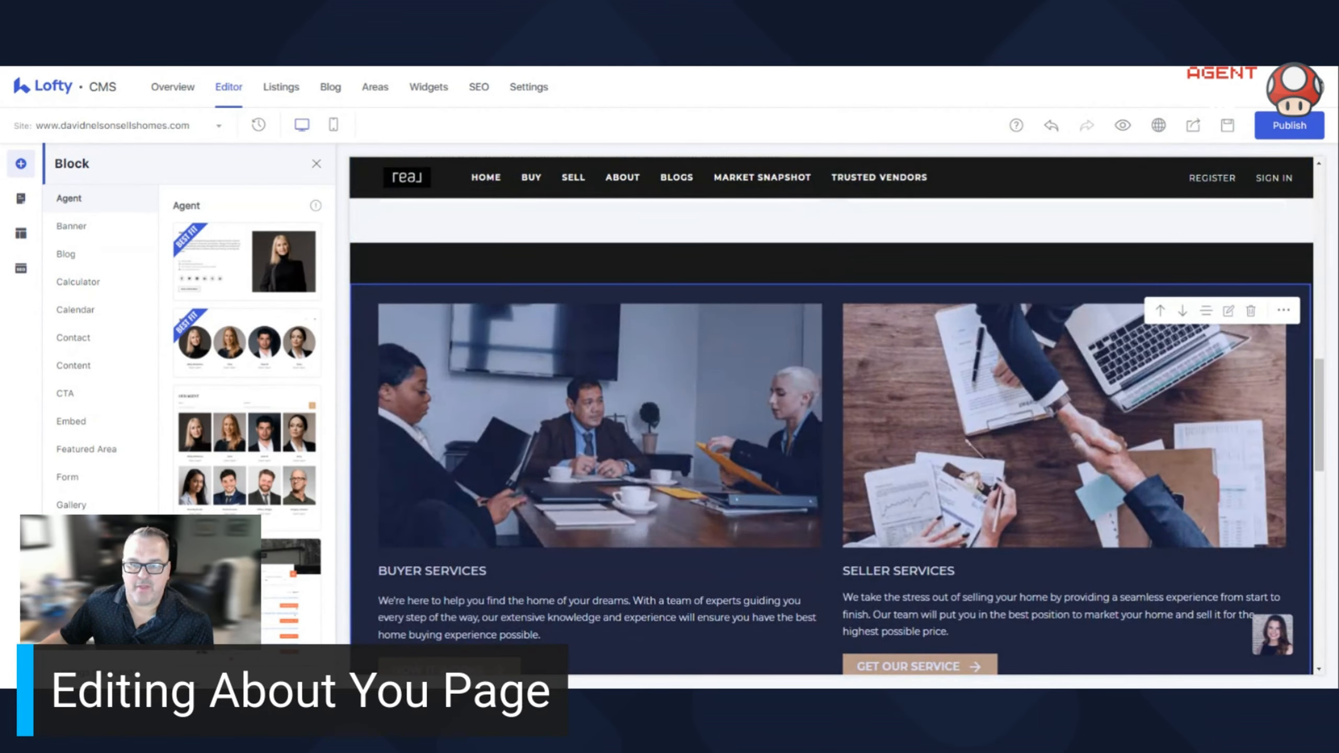
scroll(870, 455, "down", 4)
scroll(859, 409, "up", 3)
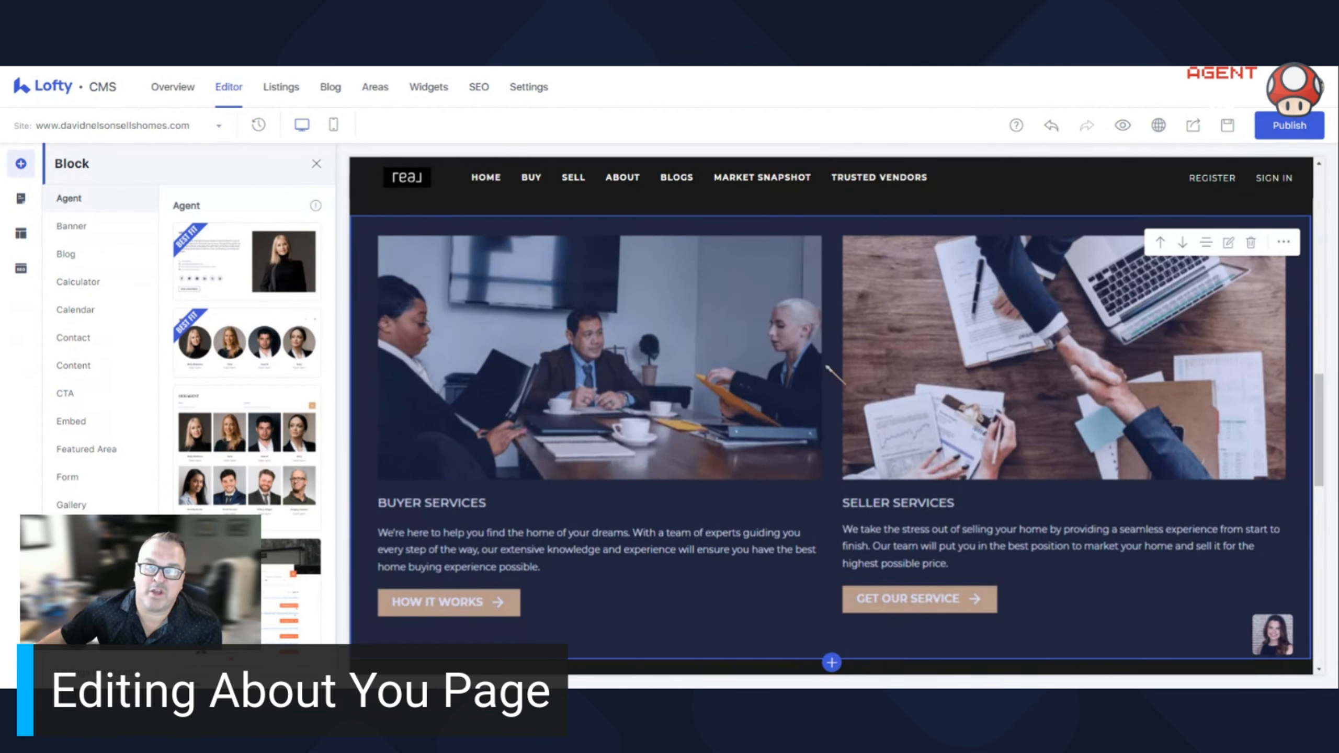
scroll(839, 376, "down", 8)
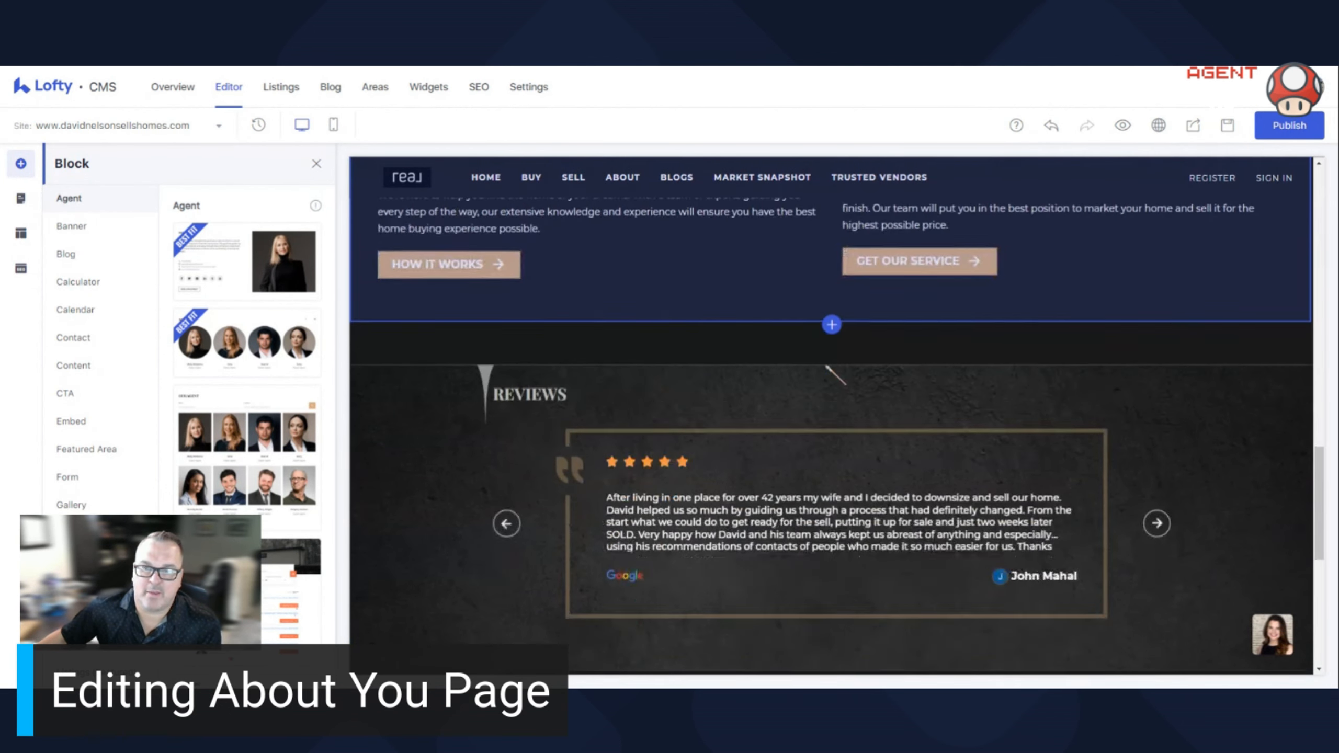
scroll(839, 376, "up", 10)
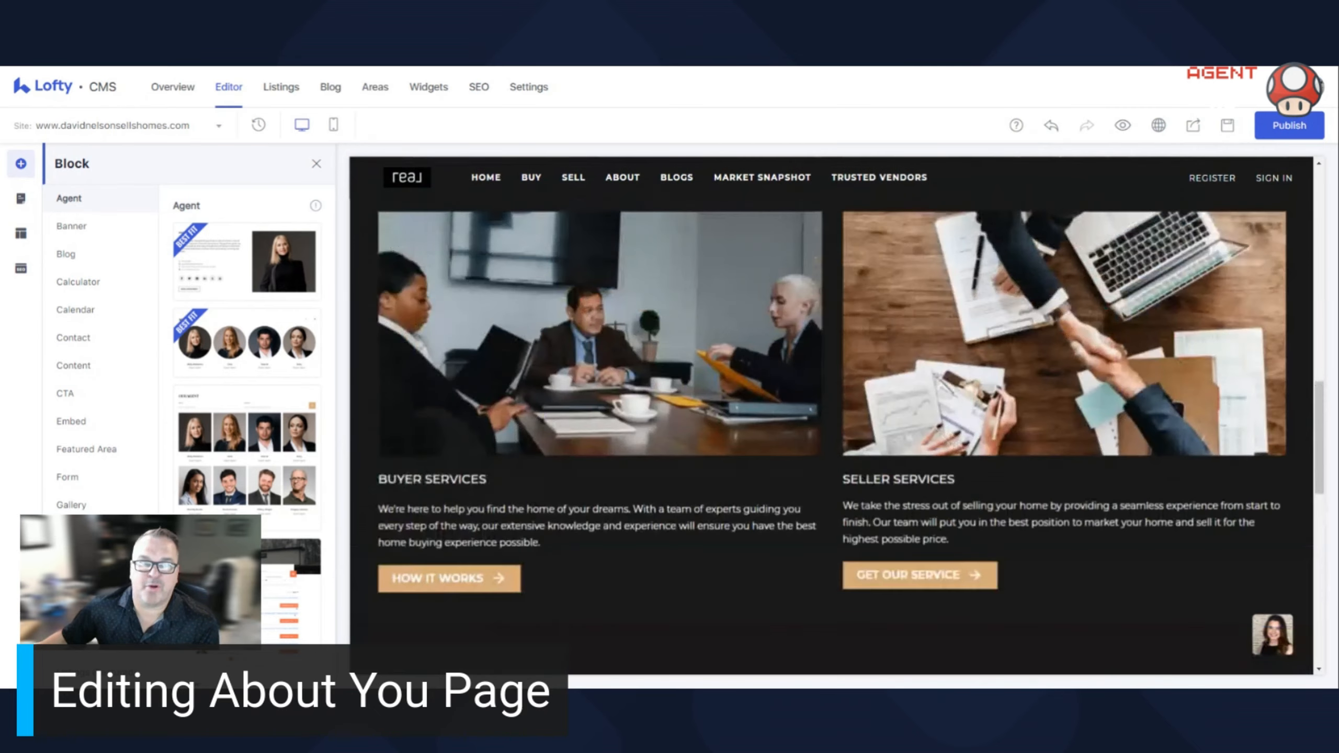
scroll(718, 322, "up", 3)
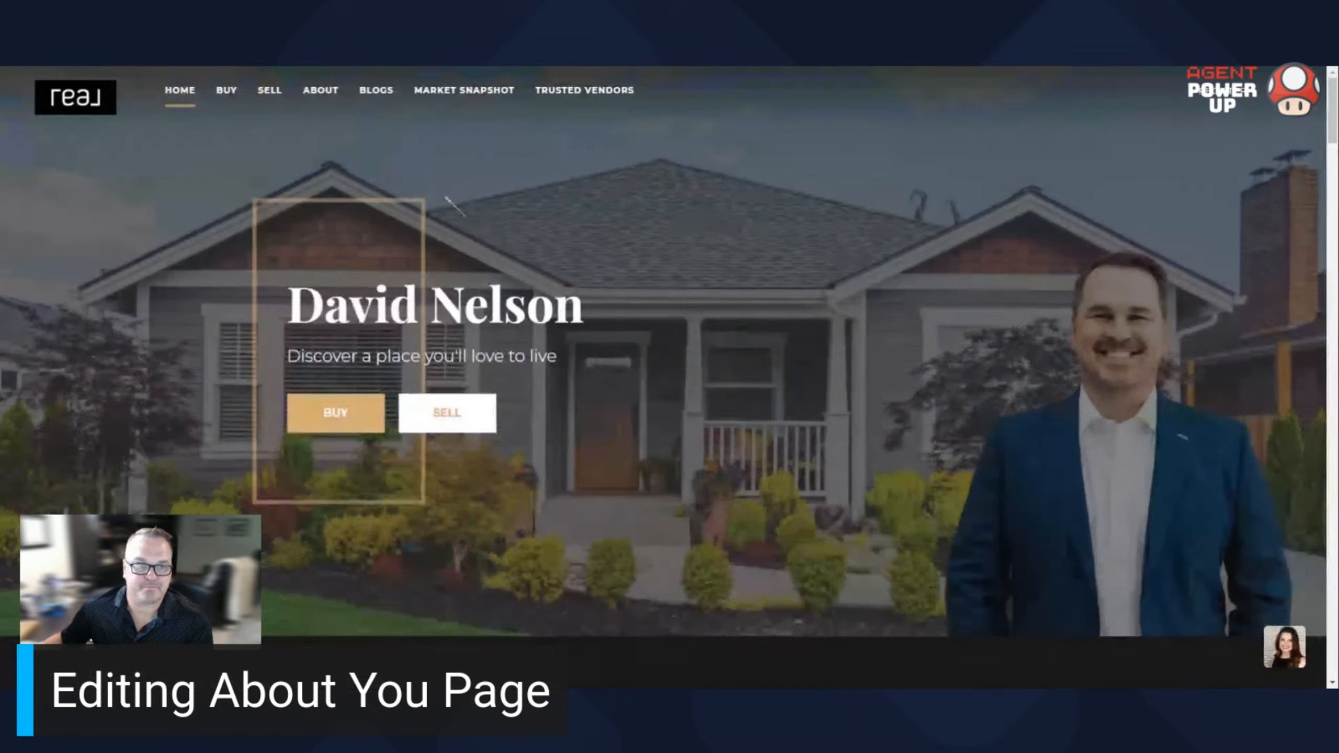
- Switch to the live website, open the agent's About page and examine its content down to the buyer and seller services
mouse_move(337, 95)
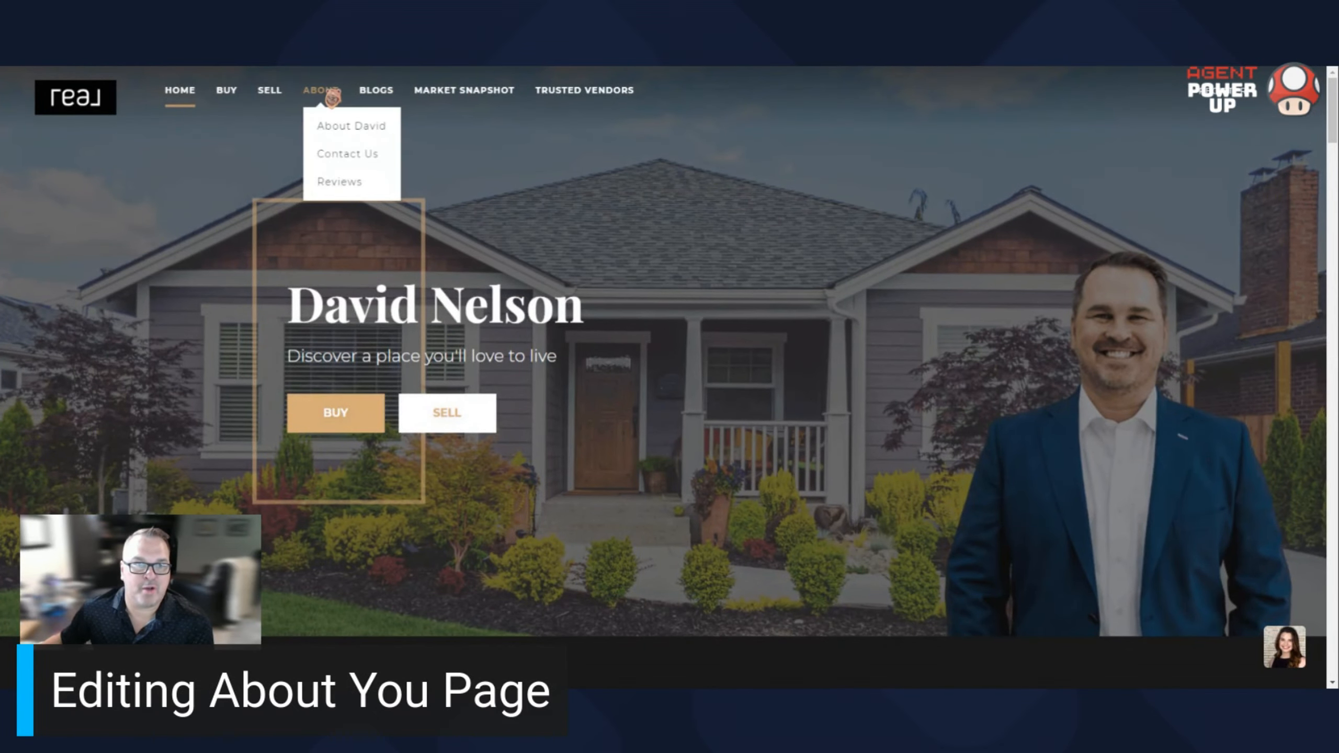
left_click(346, 129)
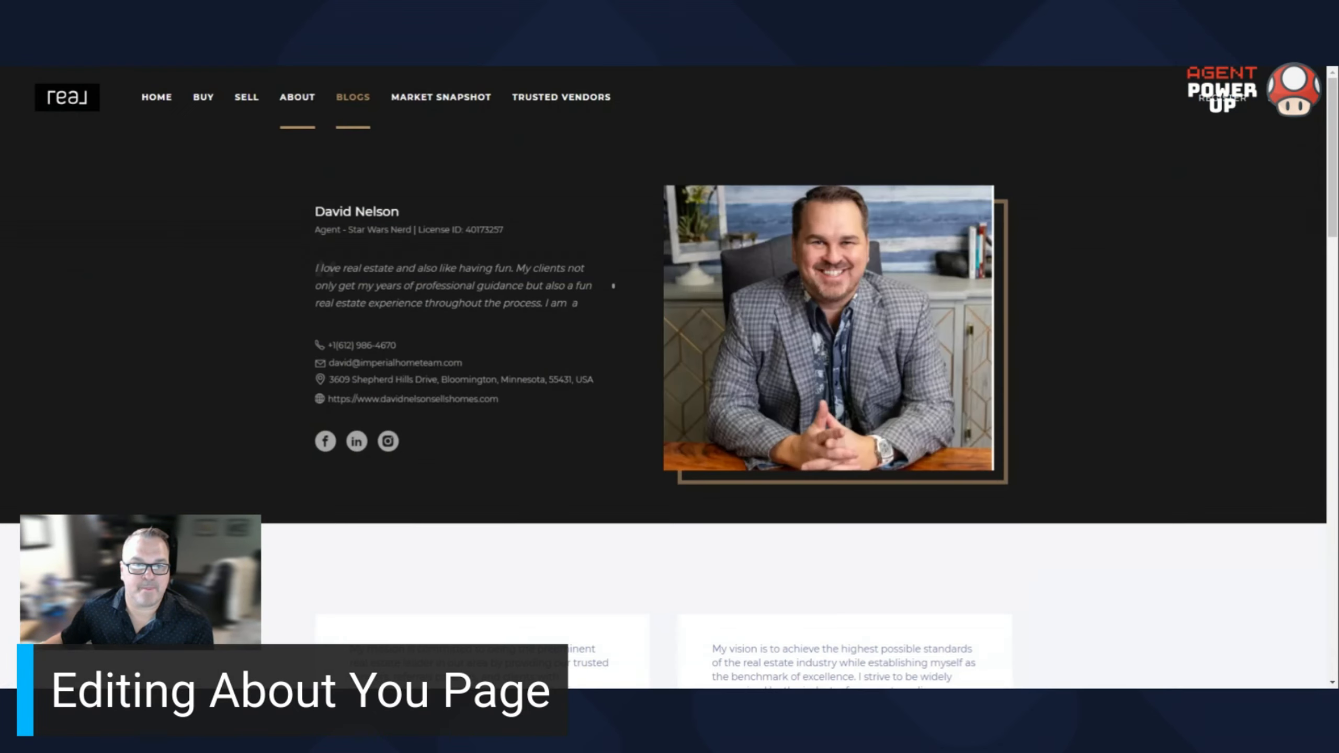
scroll(1097, 394, "down", 12)
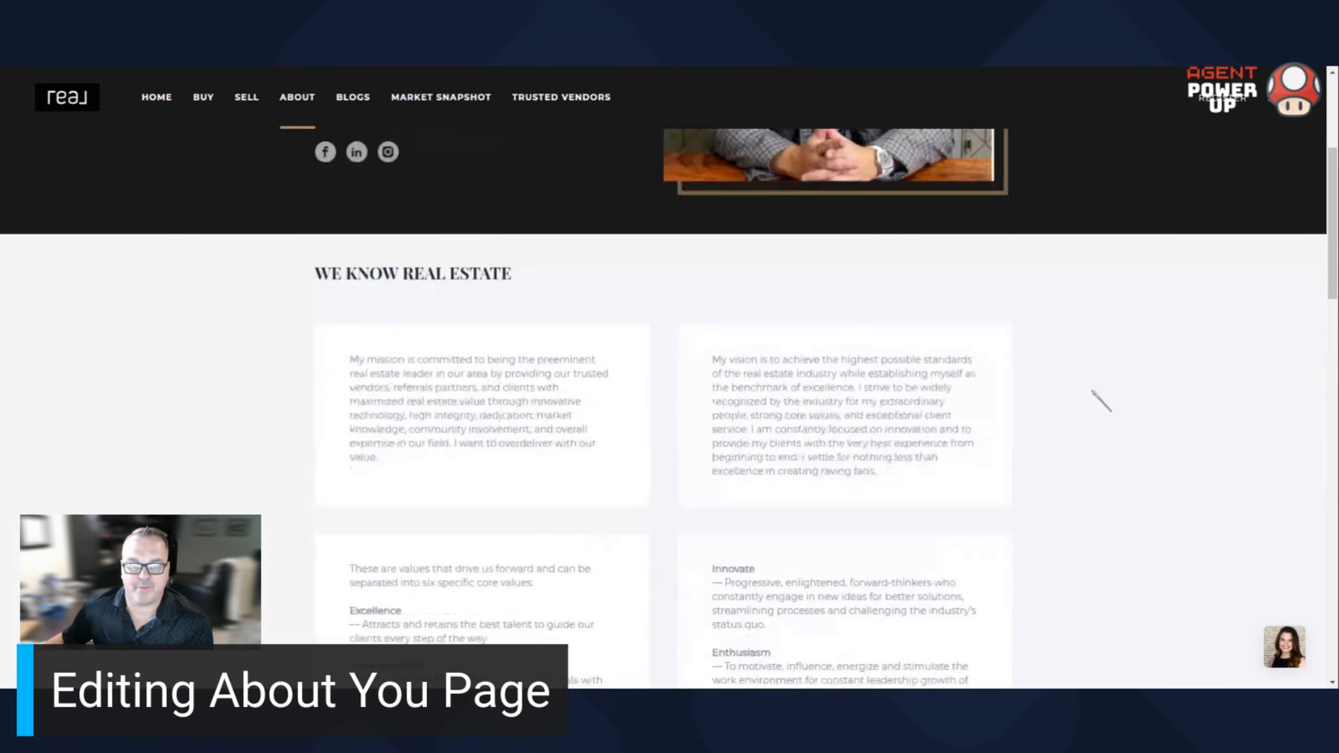
scroll(1101, 393, "down", 8)
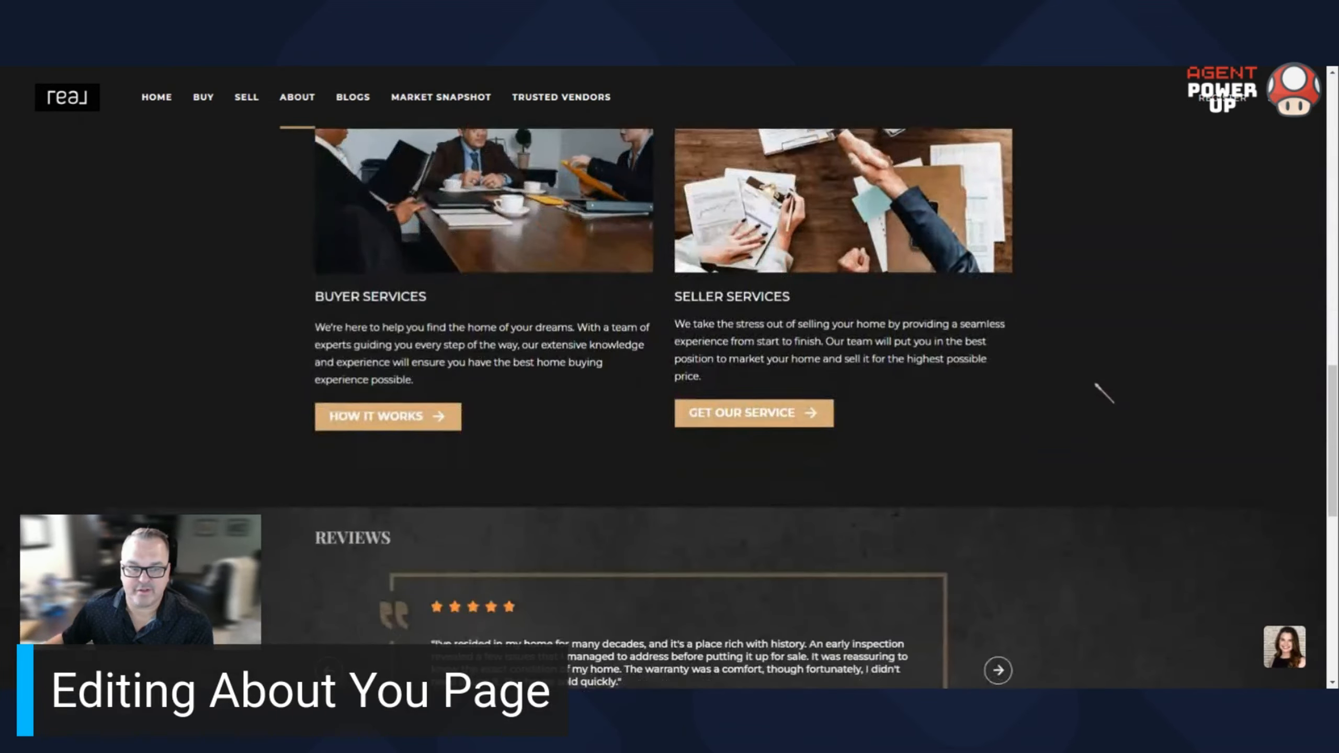
scroll(760, 592, "up", 4)
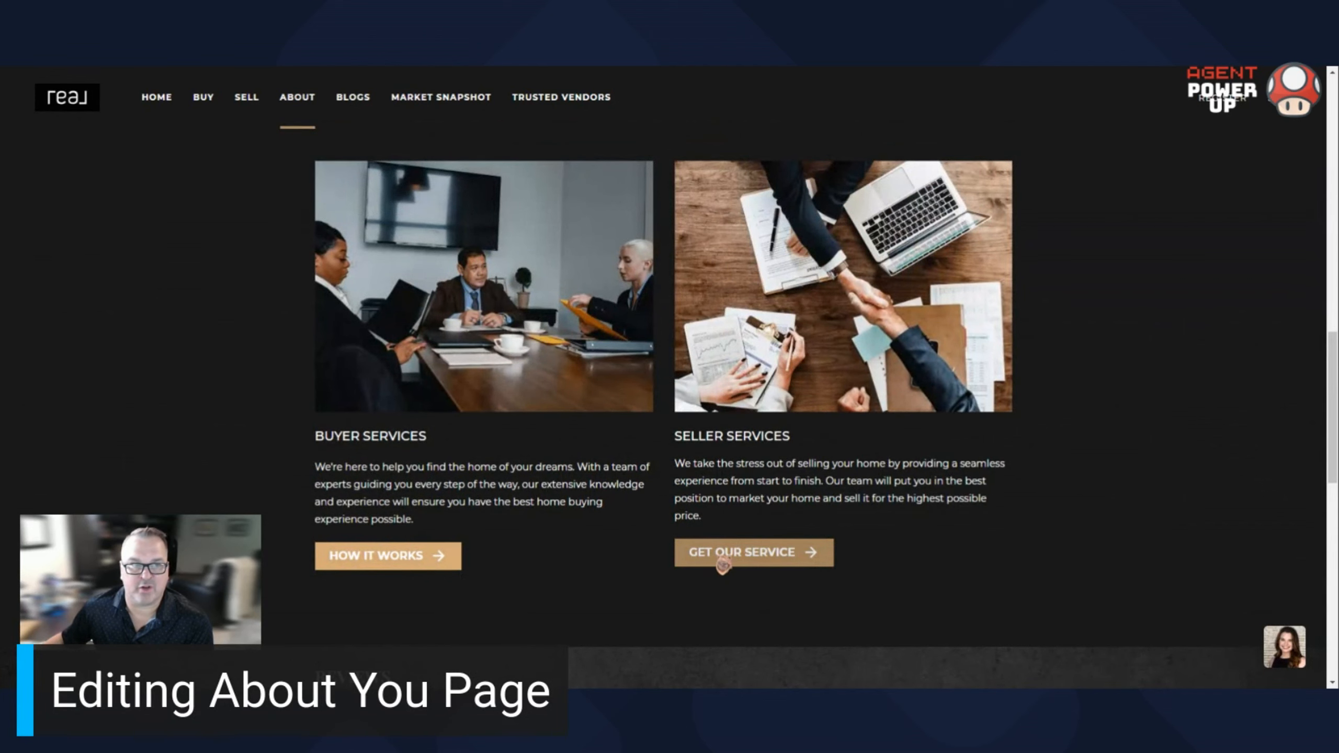
- Follow the GET OUR SERVICE link to the Sell My Home page, and return to the agent introduction on the About page
left_click(745, 554)
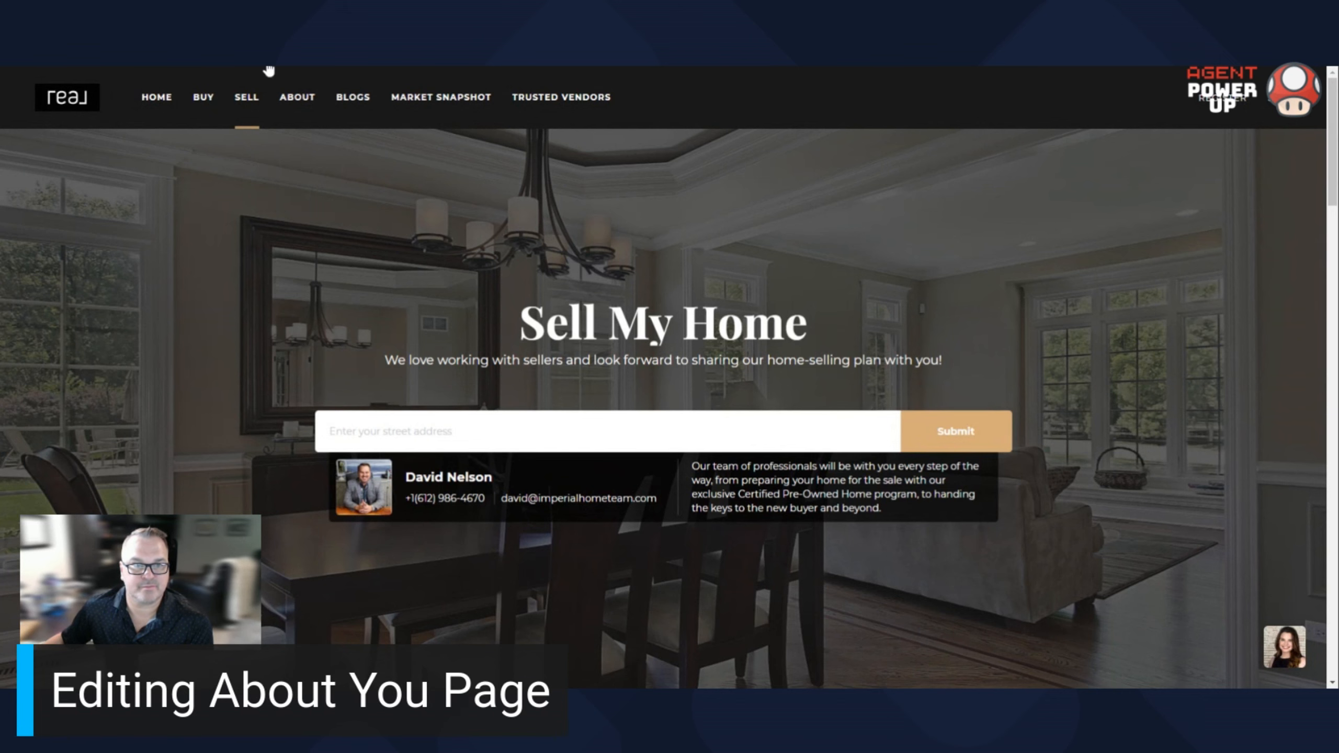
left_click(297, 97)
scroll(669, 390, "up", 10)
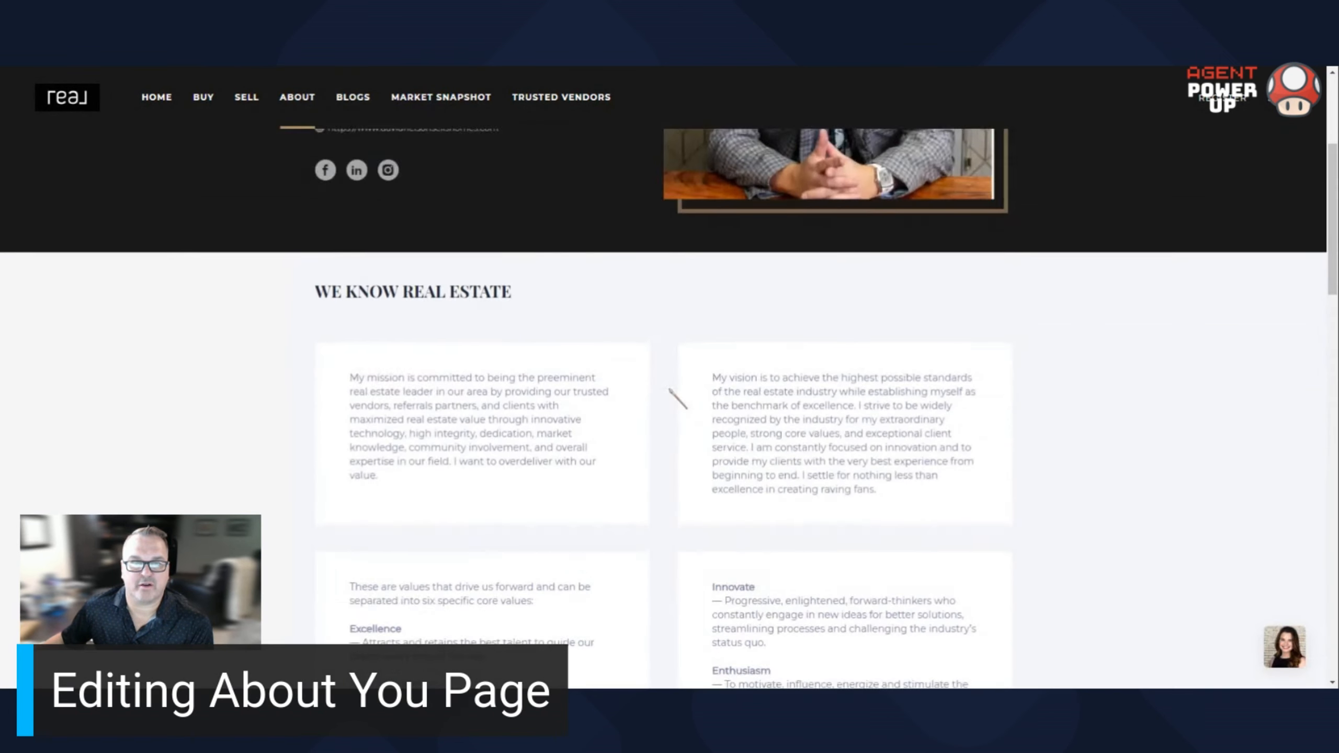
scroll(678, 398, "up", 5)
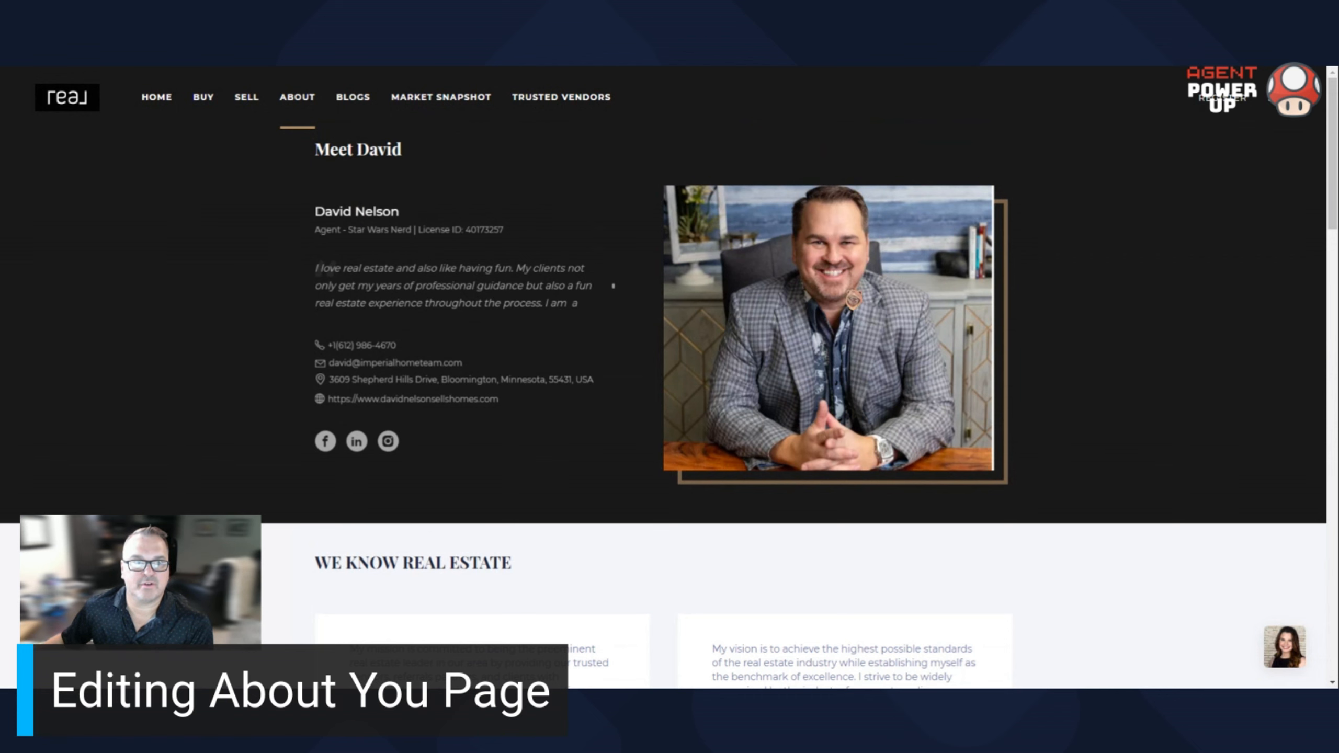
- Open the full agent profile from the portrait on the About page and highlight the profile's opening paragraph
left_click(853, 298)
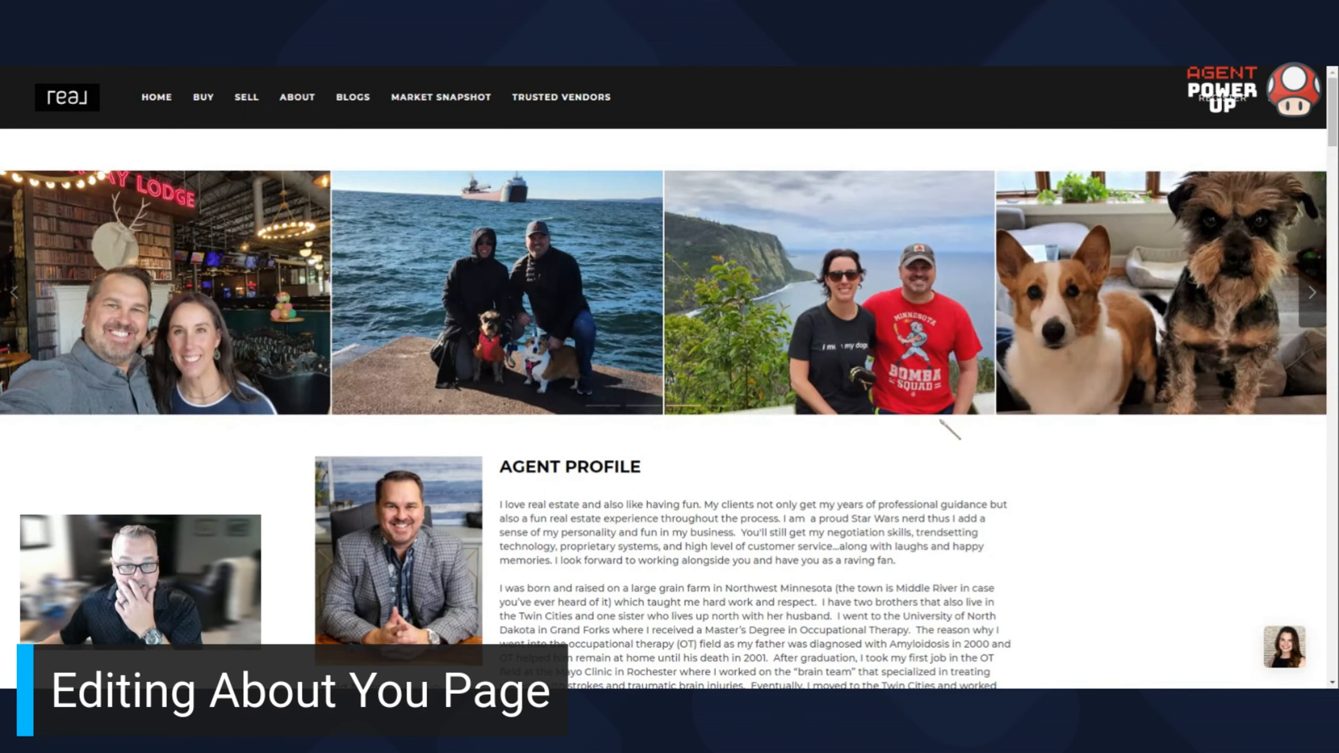
scroll(797, 392, "down", 4)
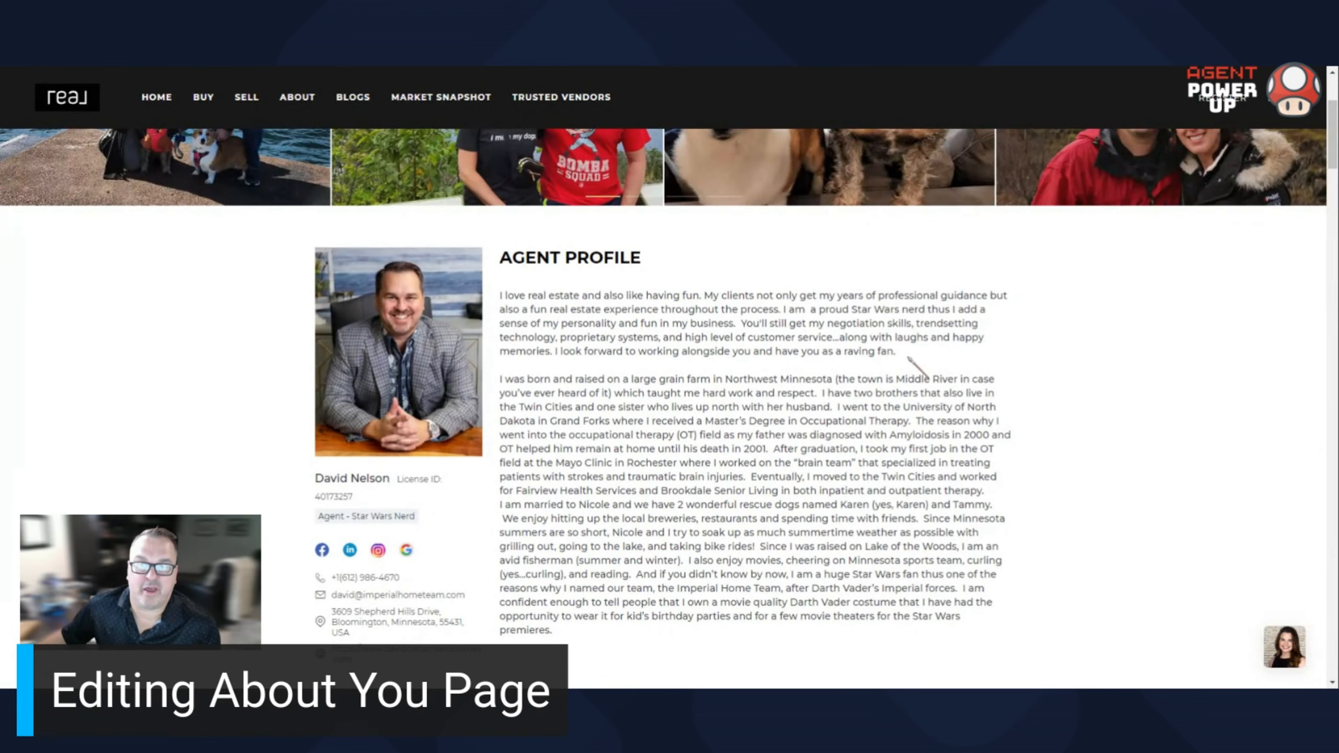
left_click_drag(908, 358, 499, 296)
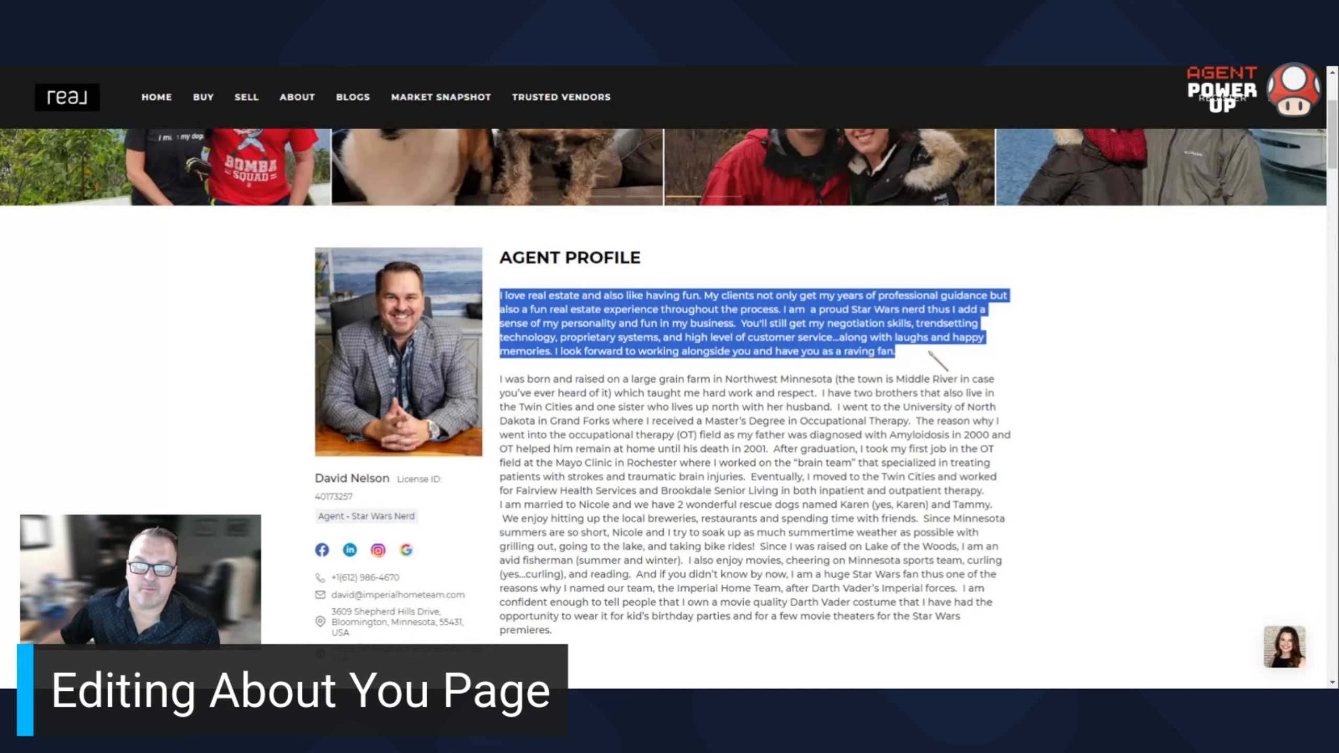
left_click(929, 354)
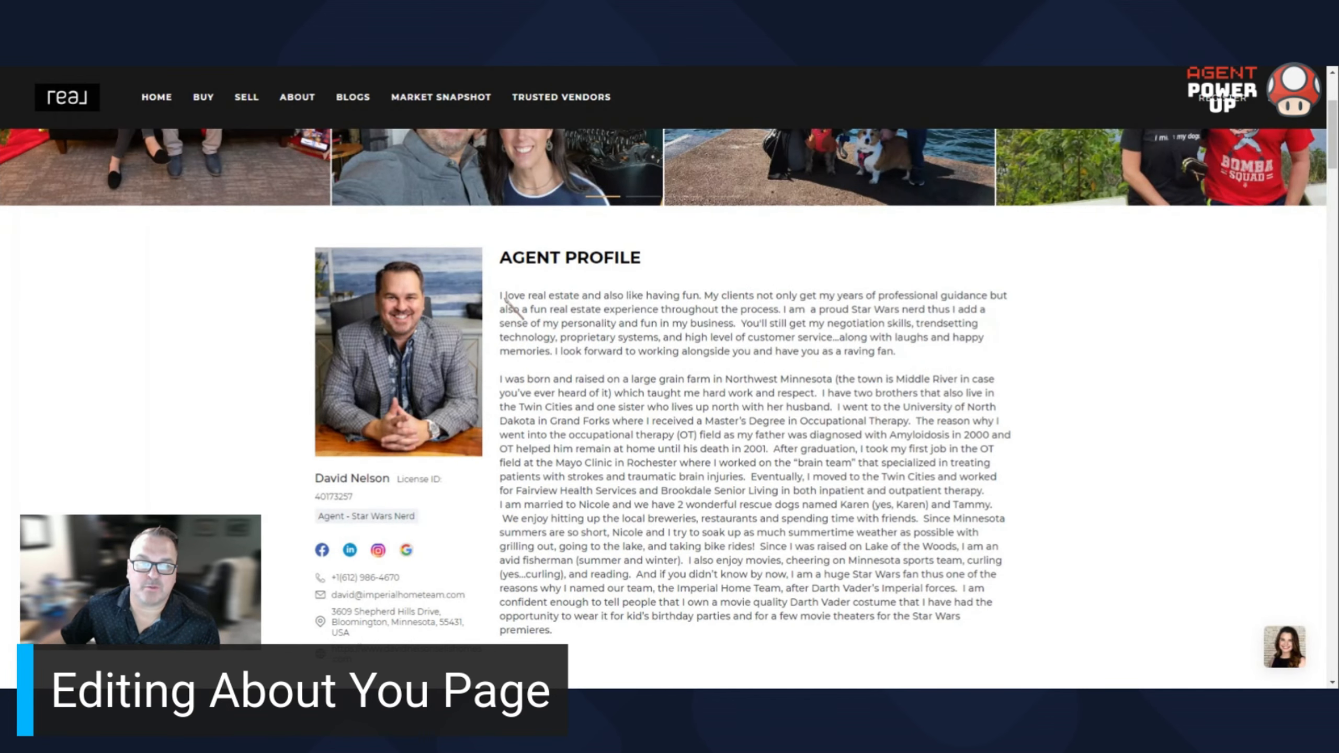
left_click_drag(504, 297, 916, 354)
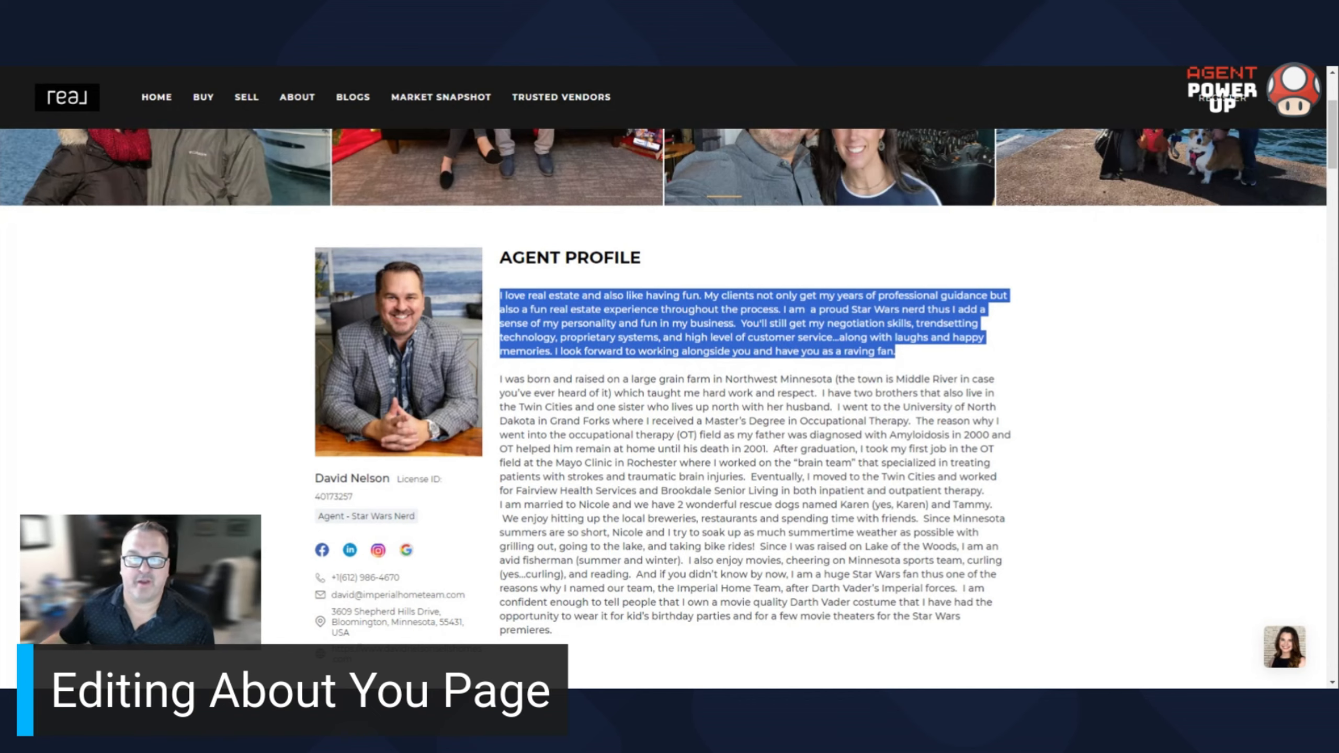
- Examine the rest of the agent's biography, the sold listings and the photo carousel, and go back to the About page
scroll(835, 351, "down", 1)
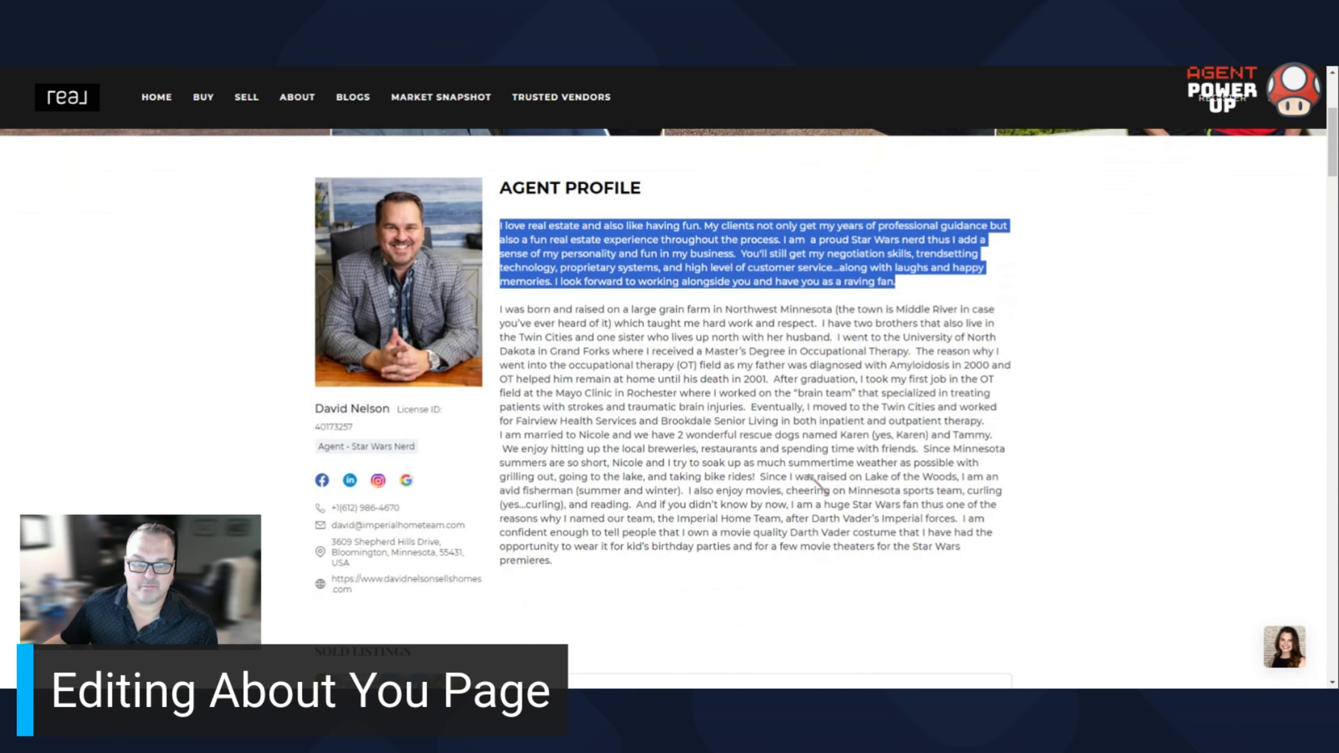
scroll(790, 485, "down", 2)
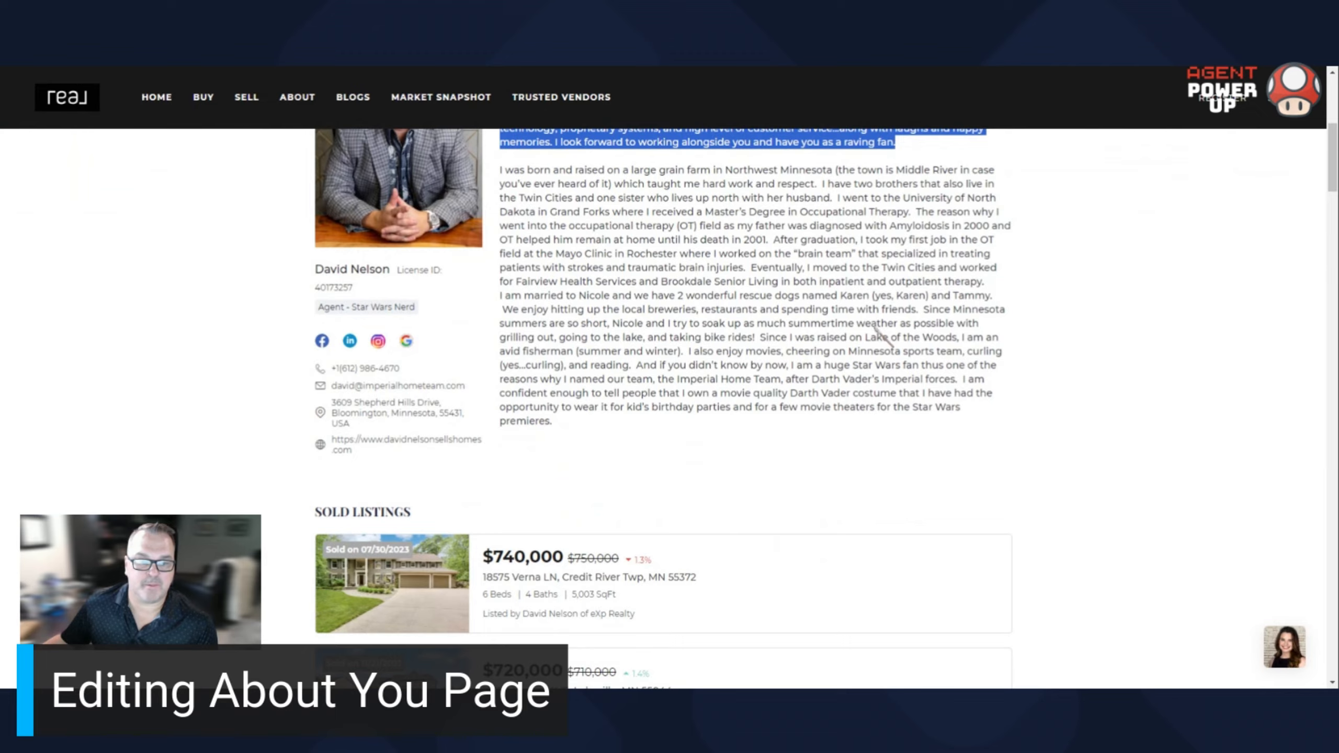
scroll(792, 434, "down", 7)
scroll(963, 514, "down", 10)
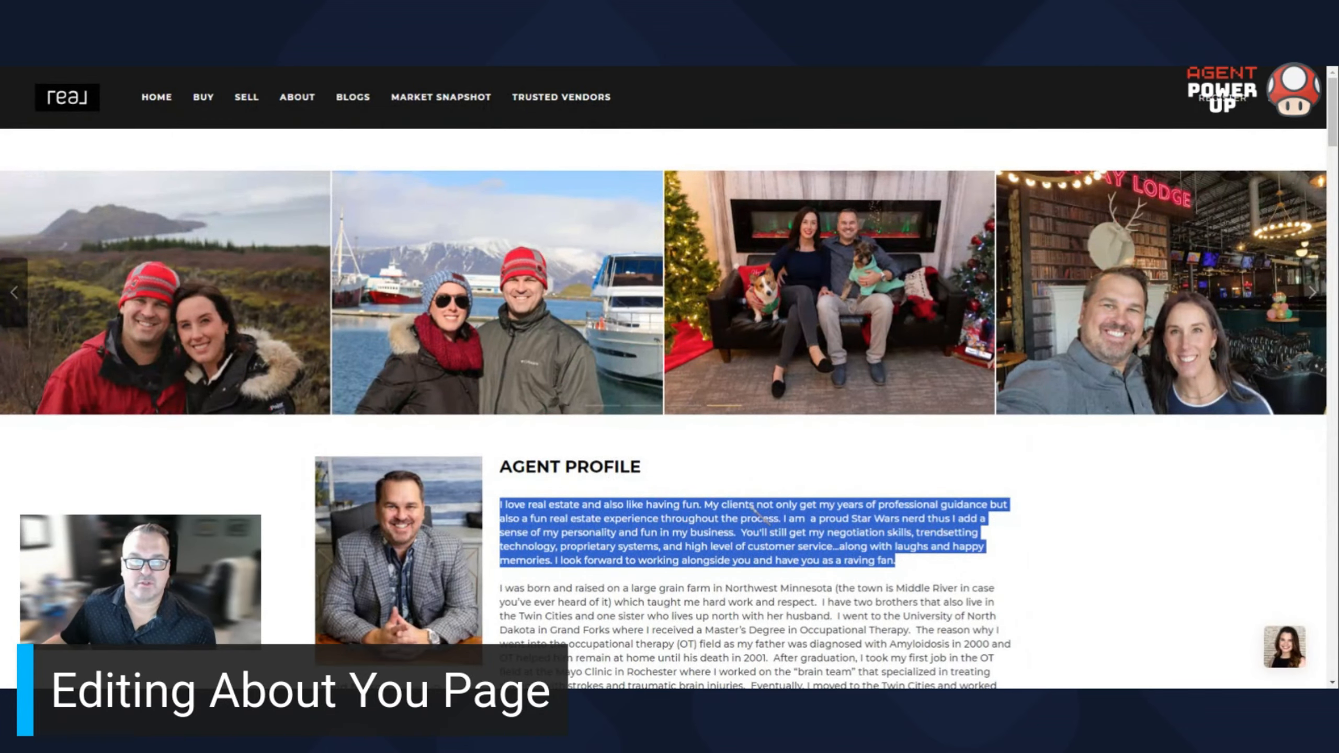
scroll(1074, 509, "down", 2)
scroll(1070, 507, "down", 8)
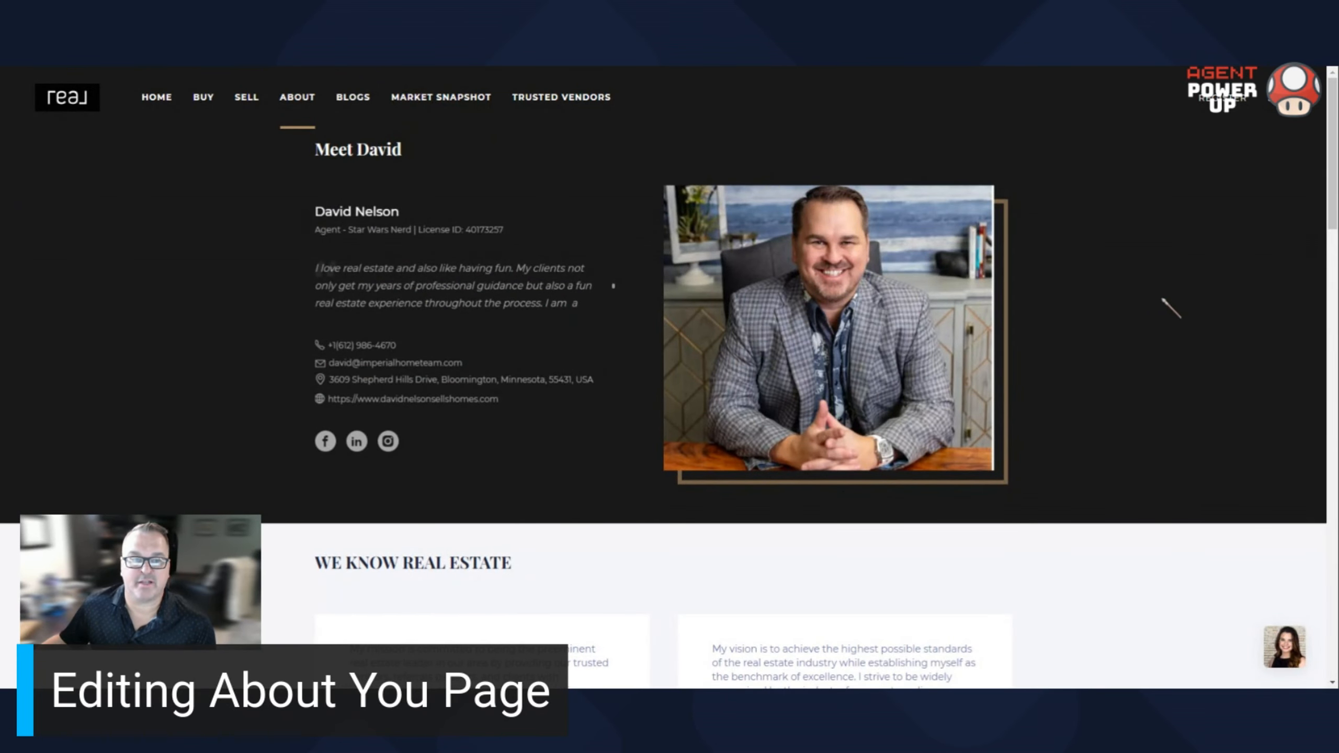
scroll(1091, 428, "down", 2)
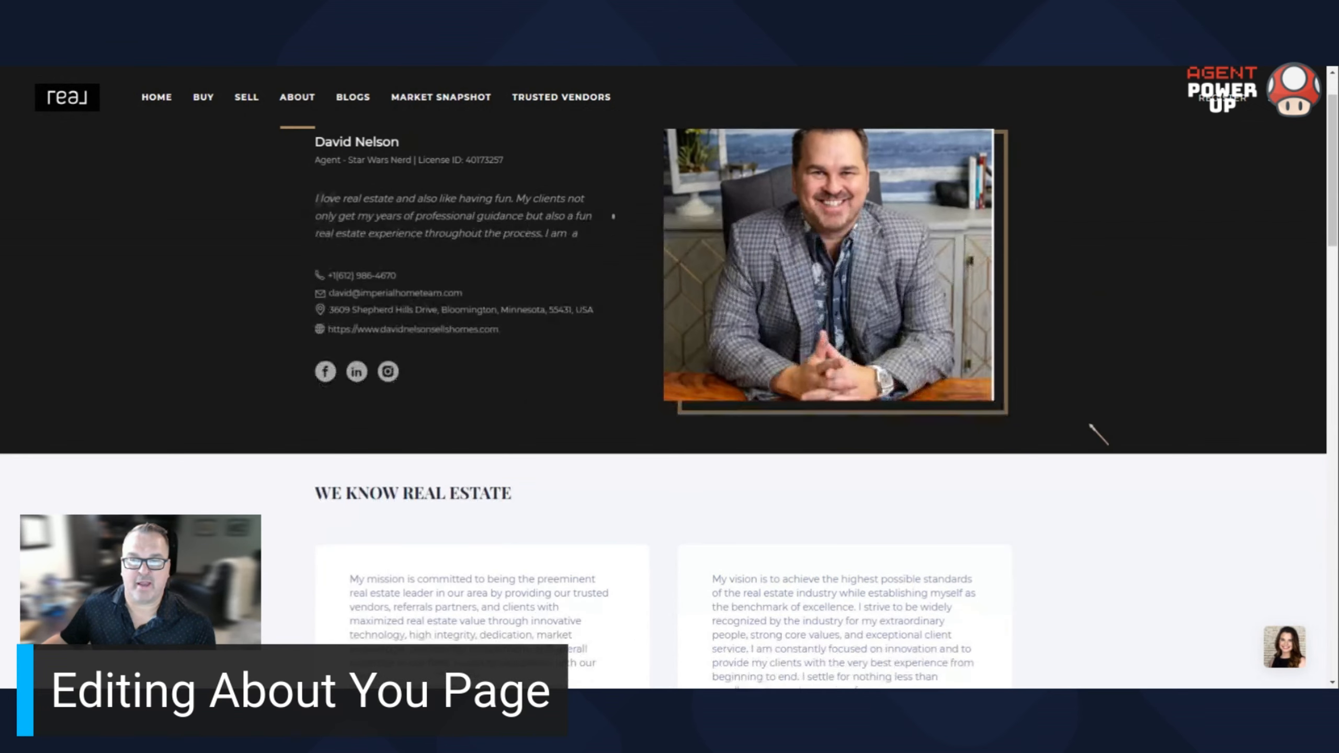
scroll(1094, 430, "up", 2)
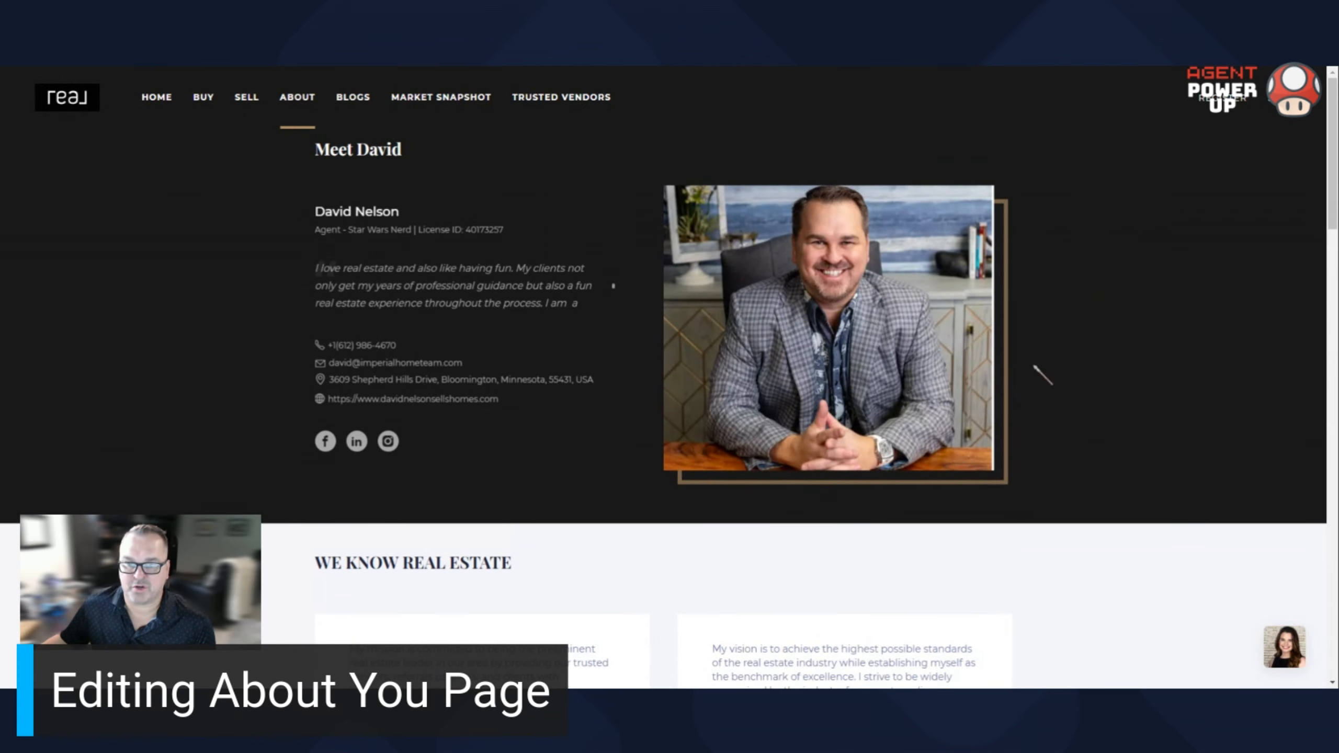